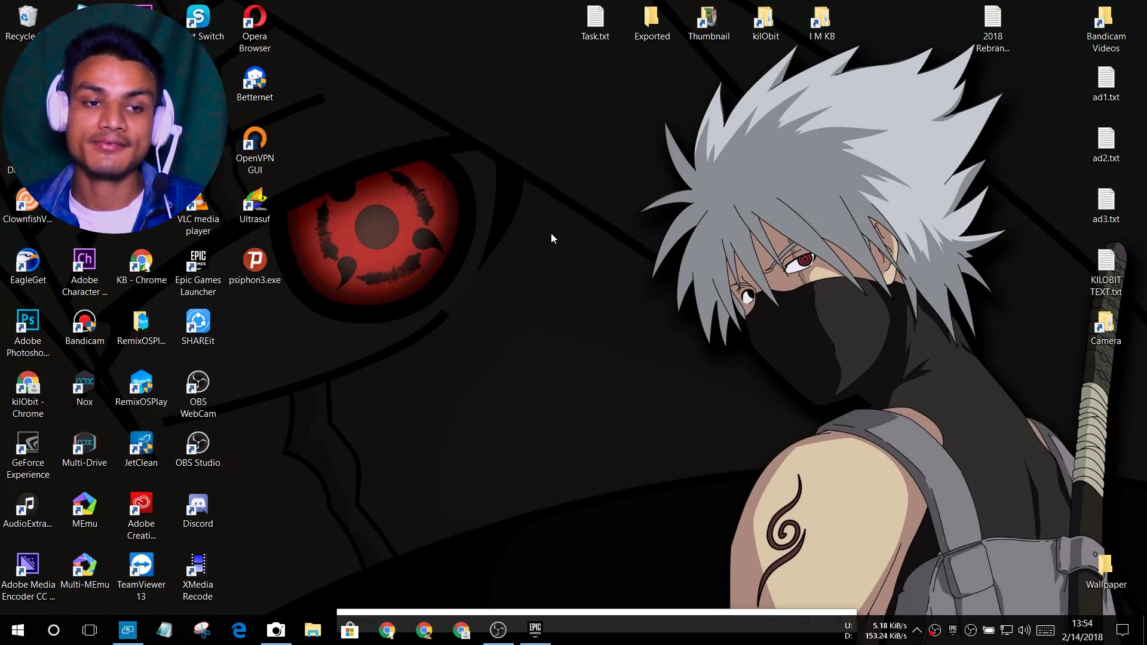
{"action": "left_click_drag", "start_coordinate": [94, 336], "coordinate": [606, 276]}
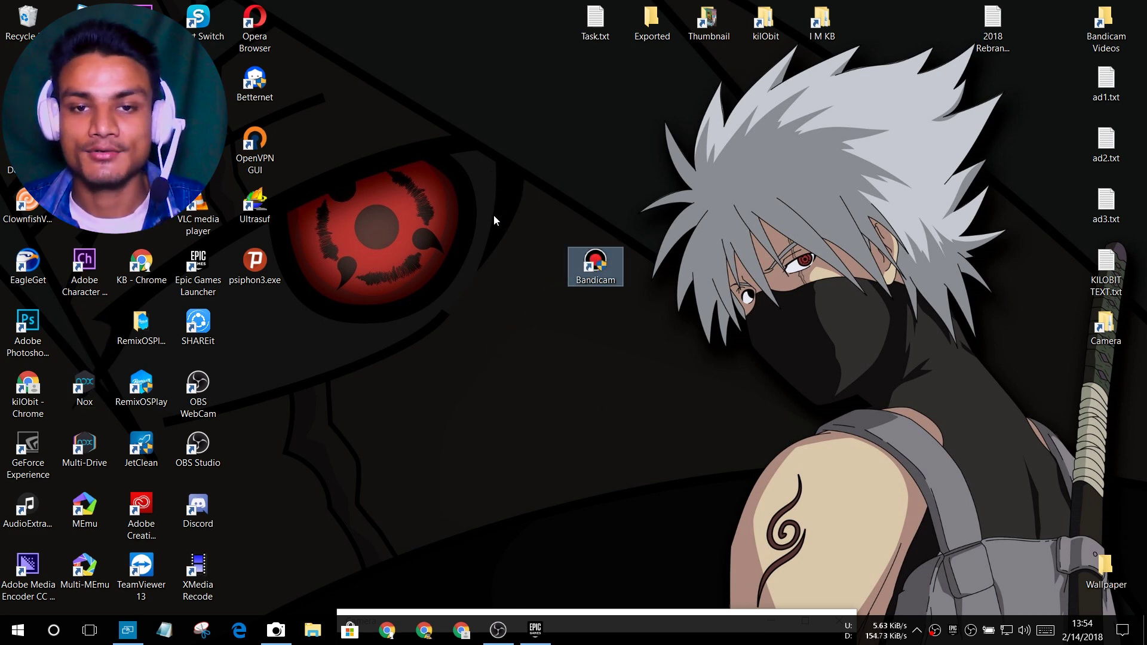
{"action": "left_click_drag", "start_coordinate": [495, 195], "coordinate": [733, 342]}
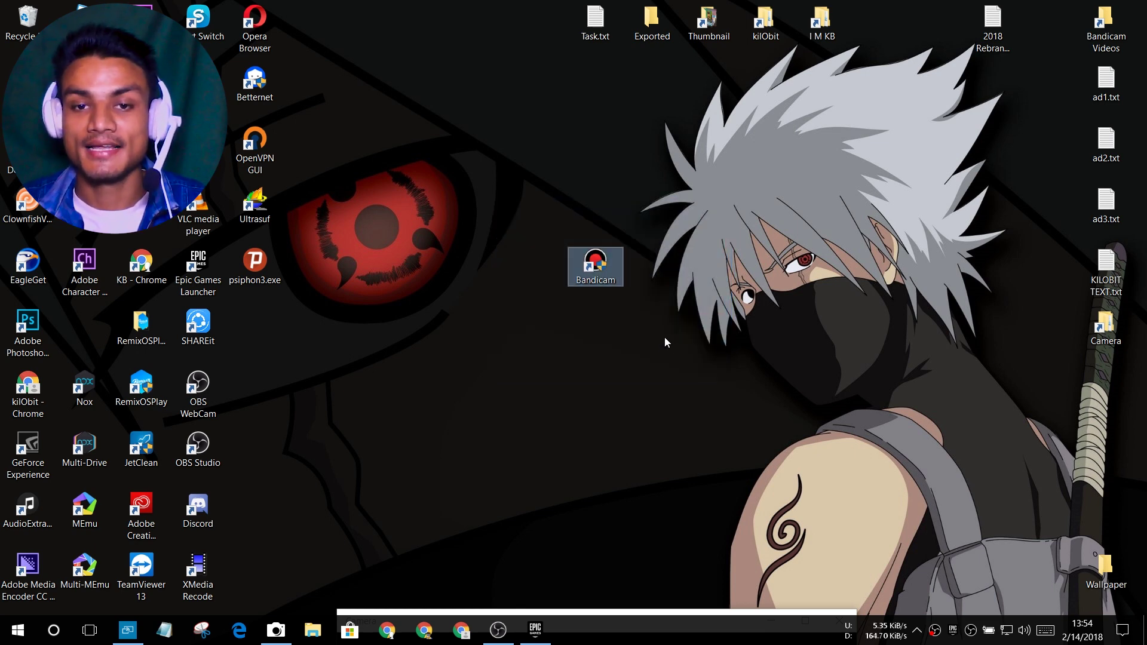
{"action": "left_click_drag", "start_coordinate": [716, 194], "coordinate": [497, 338]}
{"action": "left_click_drag", "start_coordinate": [491, 194], "coordinate": [745, 356]}
{"action": "key", "text": "ctrl+z"}
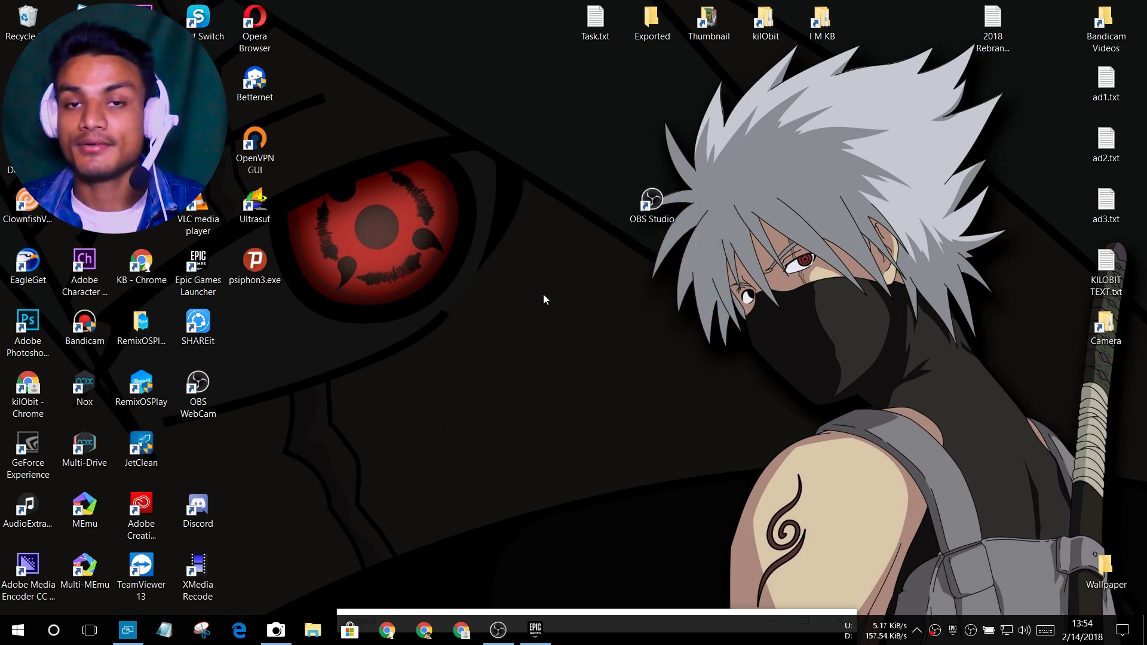
{"action": "left_click_drag", "start_coordinate": [594, 177], "coordinate": [716, 291]}
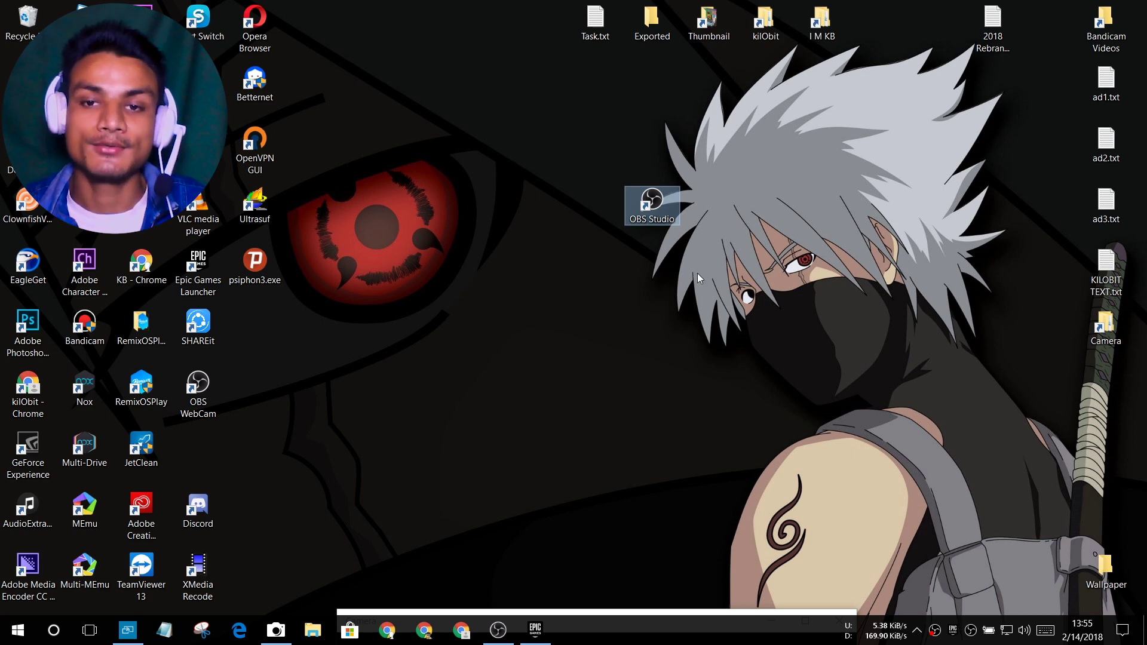
{"action": "left_click_drag", "start_coordinate": [658, 206], "coordinate": [198, 447]}
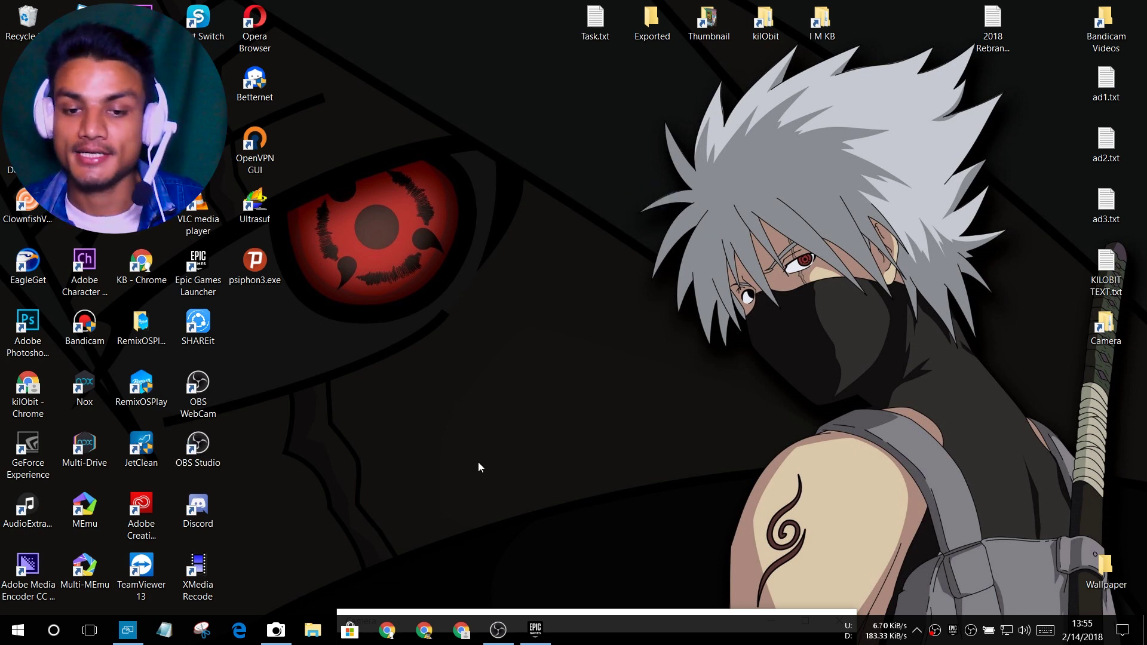
- Bring up the OBS window with the RECORD profile to look at its running recording, and minimise it again
{"action": "left_click", "coordinate": [936, 637]}
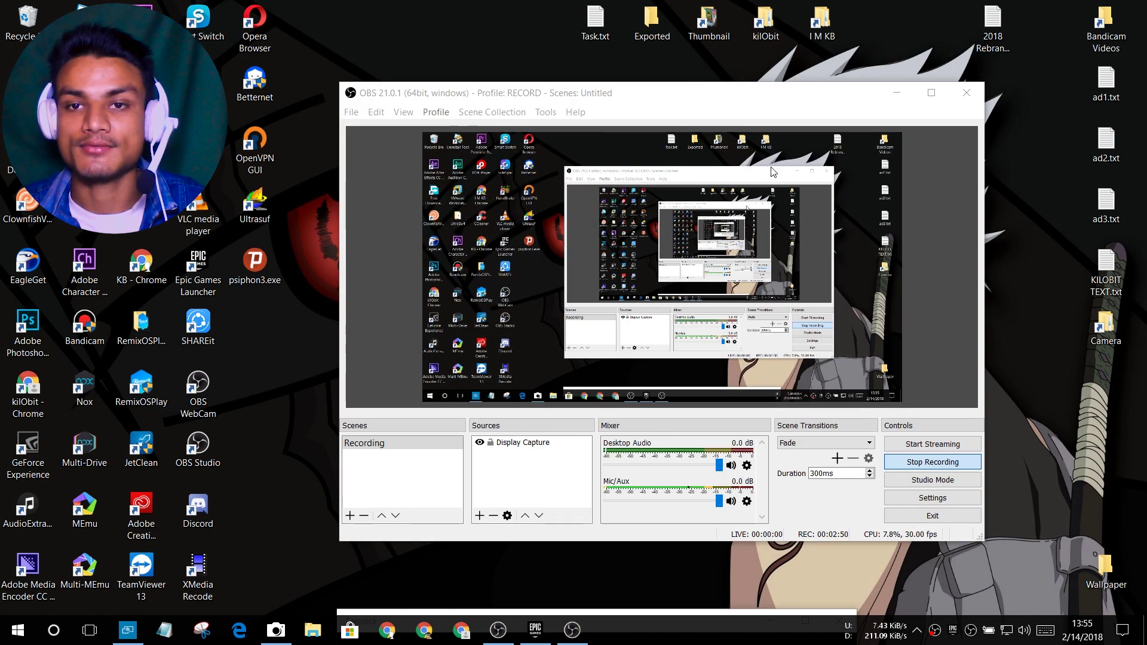
{"action": "left_click_drag", "start_coordinate": [696, 91], "coordinate": [606, 69]}
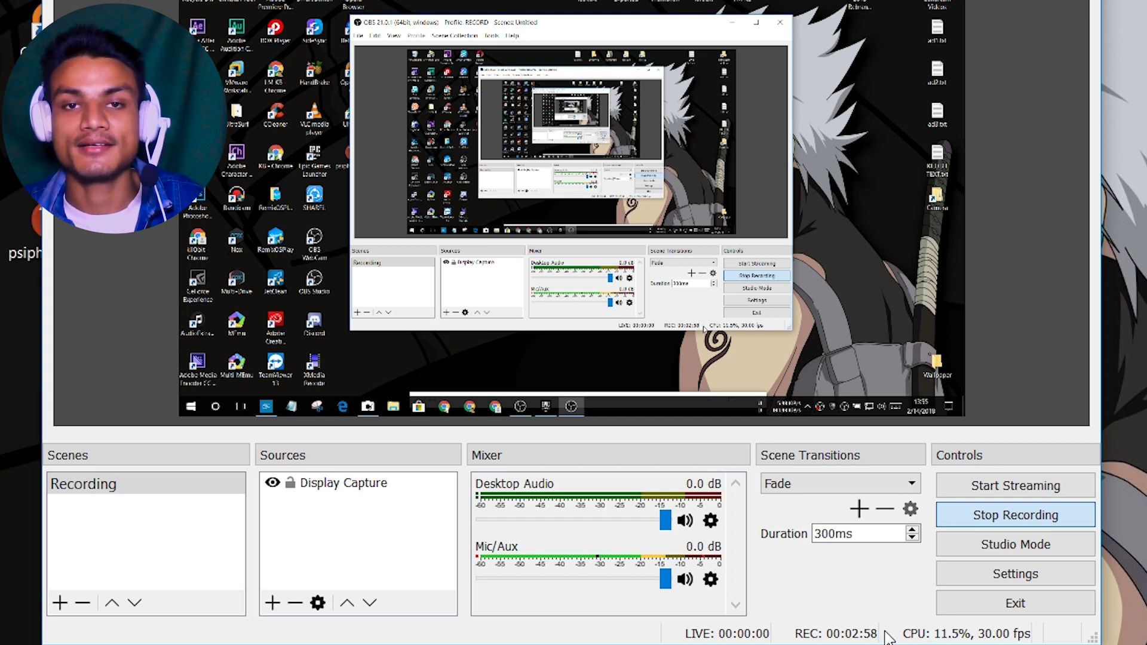
{"action": "left_click", "coordinate": [731, 22]}
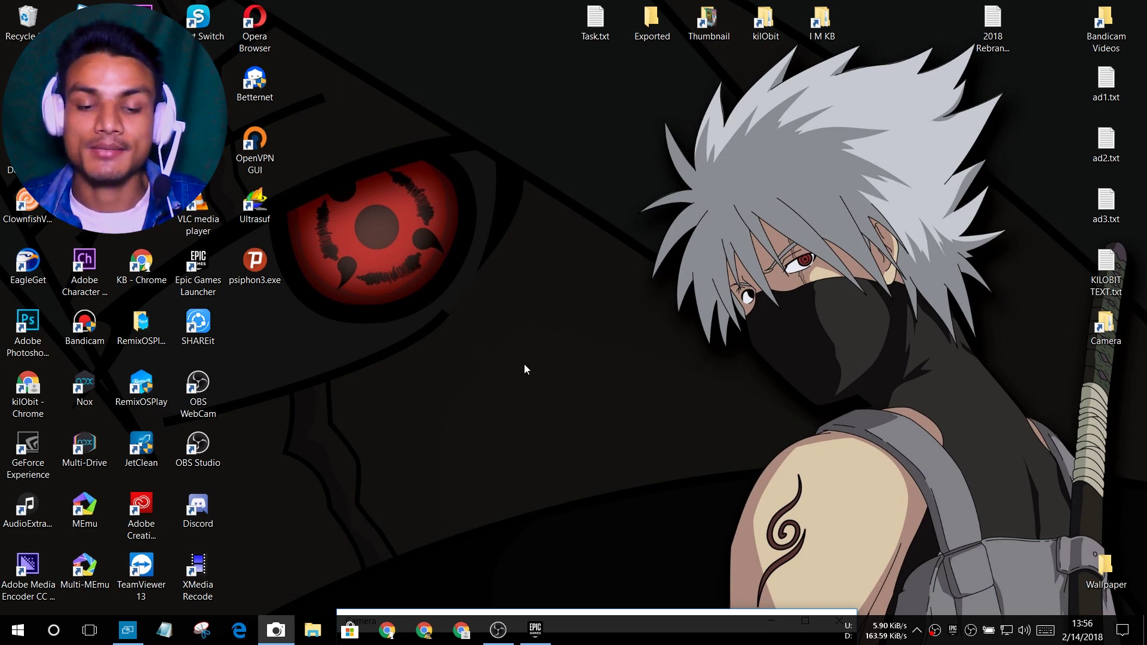
- Bring up the portable-mode OBS window with the Live scene and reposition it on the desktop
{"action": "left_click", "coordinate": [498, 628]}
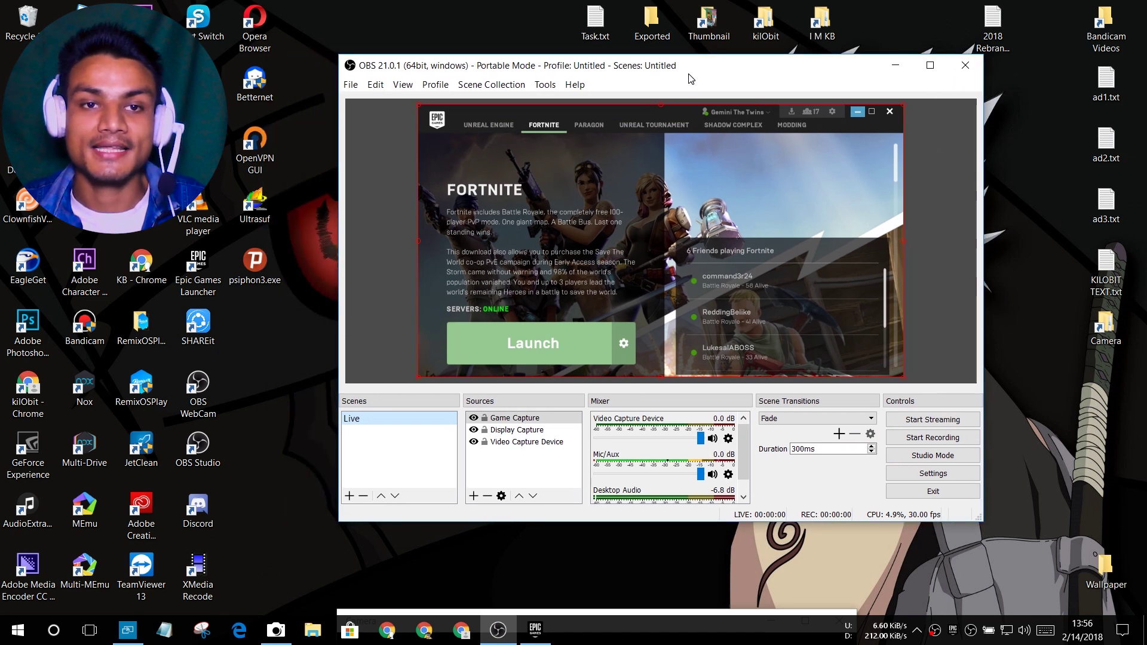
{"action": "left_click_drag", "start_coordinate": [689, 75], "coordinate": [664, 89]}
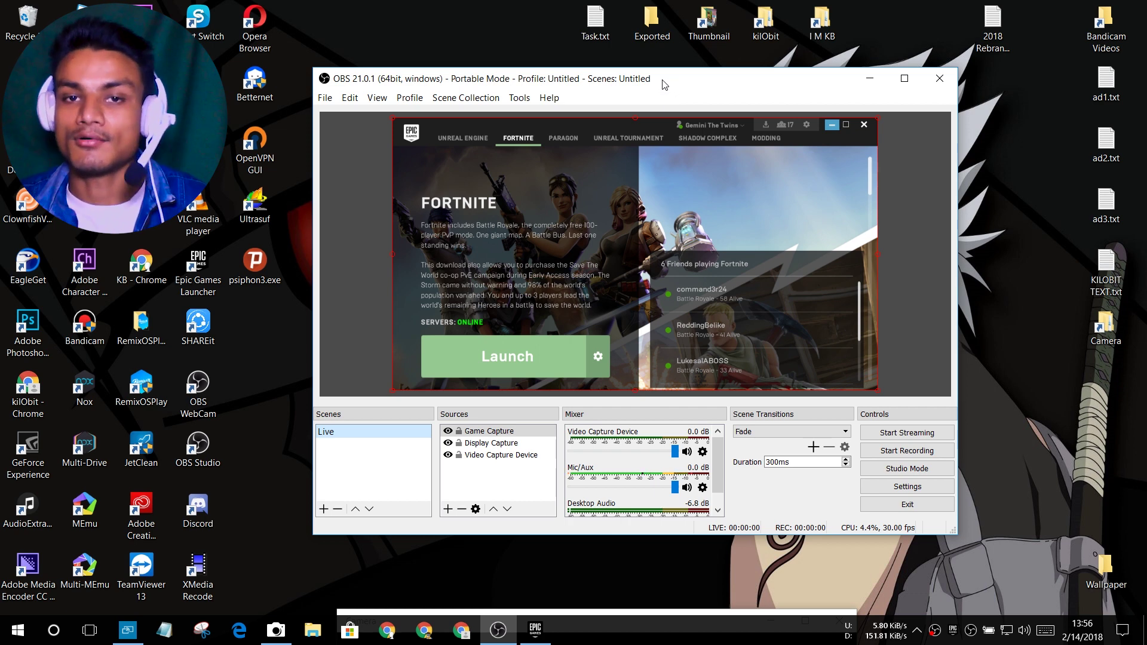
{"action": "left_click_drag", "start_coordinate": [665, 79], "coordinate": [633, 72]}
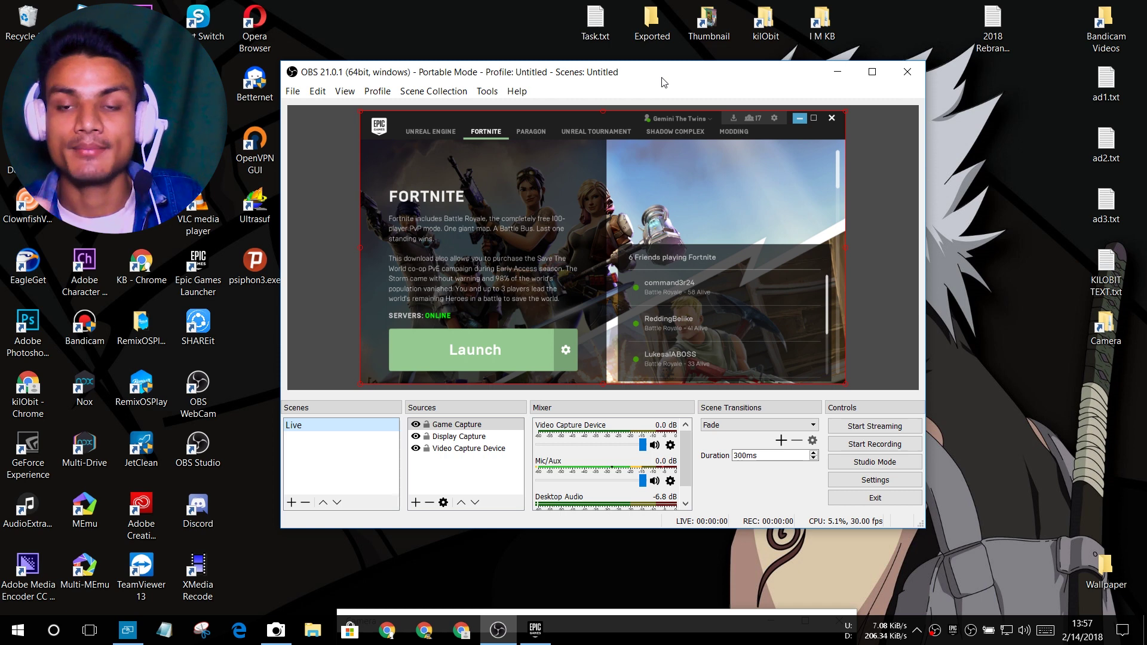
{"action": "left_click_drag", "start_coordinate": [651, 85], "coordinate": [655, 88]}
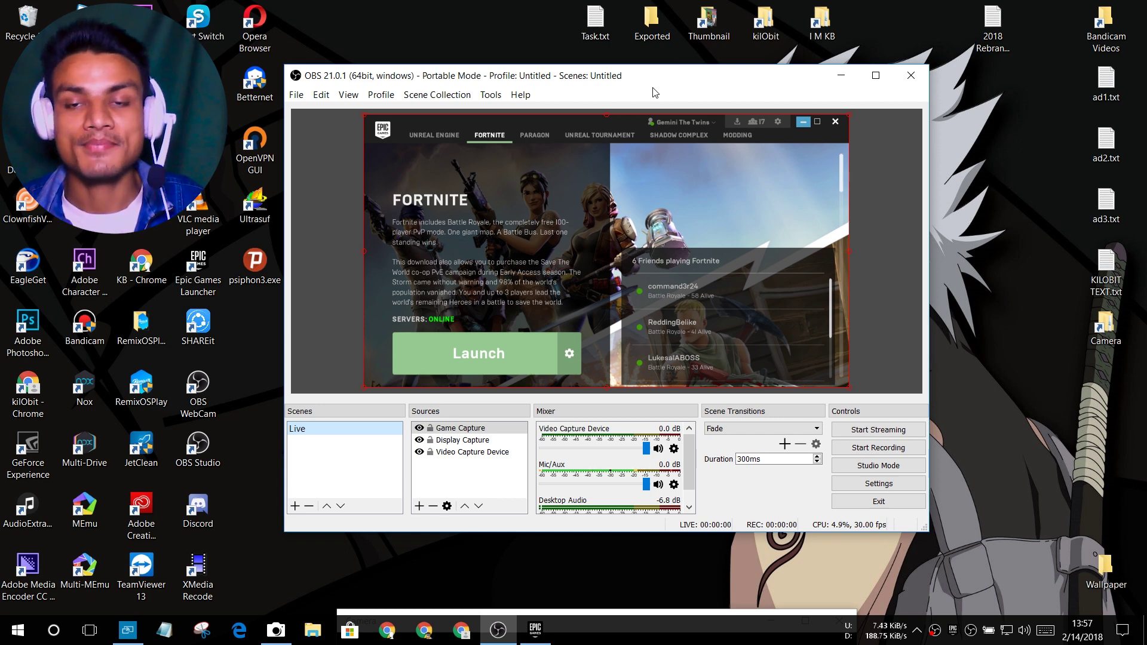
{"action": "left_click_drag", "start_coordinate": [660, 89], "coordinate": [648, 93]}
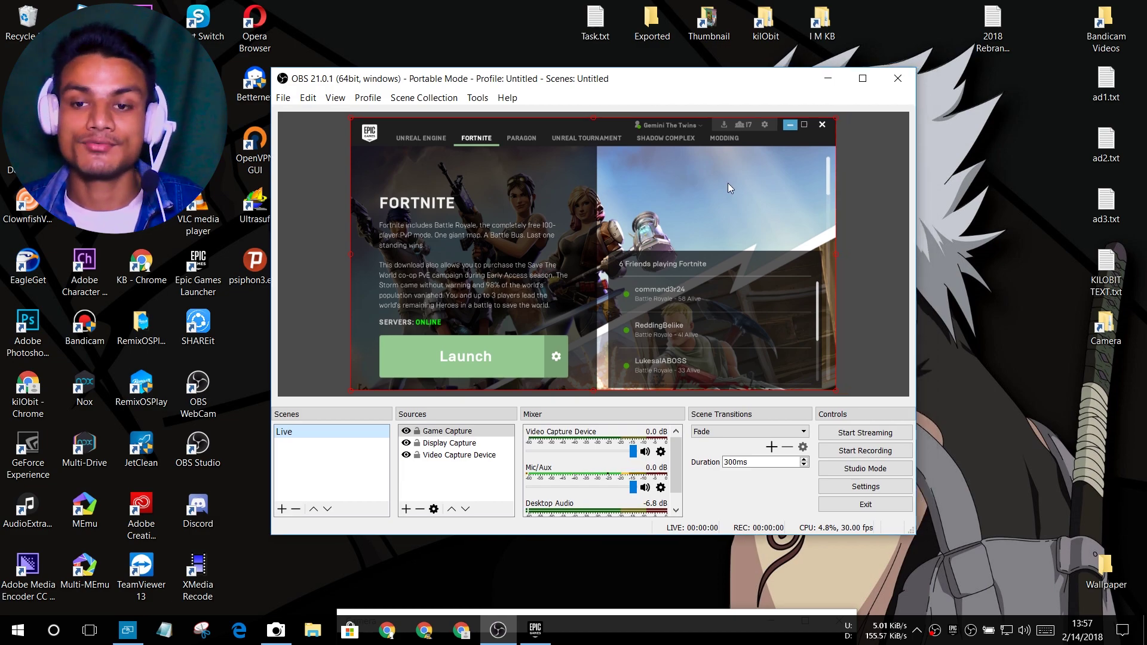
- Open the OBS settings and look through the Stream, Output, General and Video categories
{"action": "left_click", "coordinate": [864, 488]}
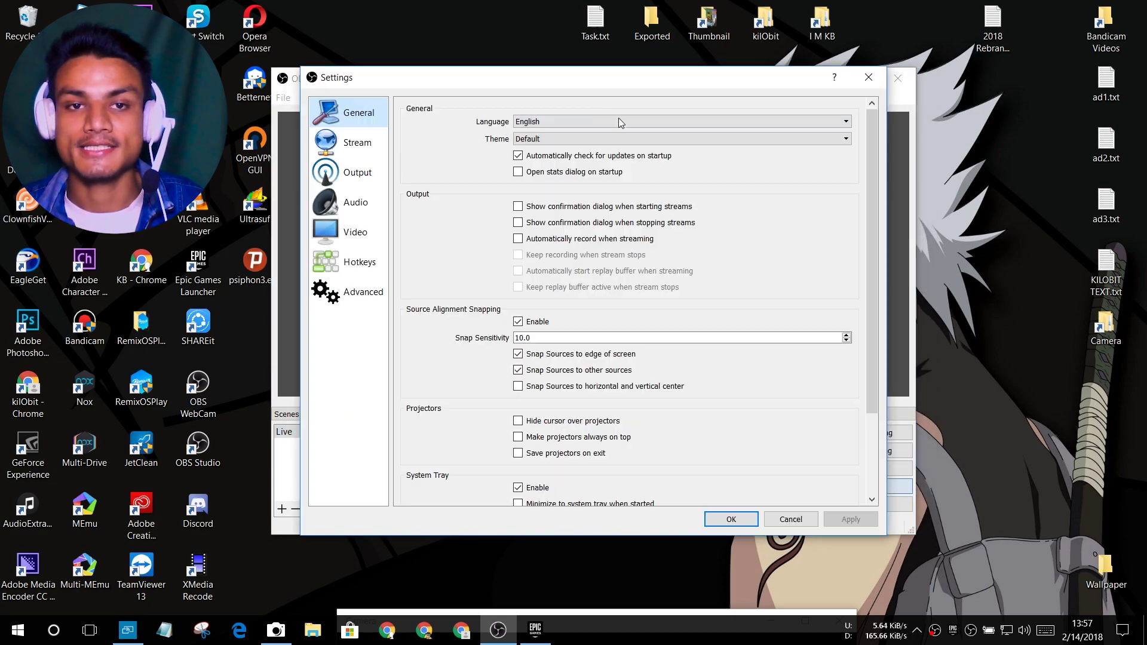
{"action": "left_click", "coordinate": [356, 147]}
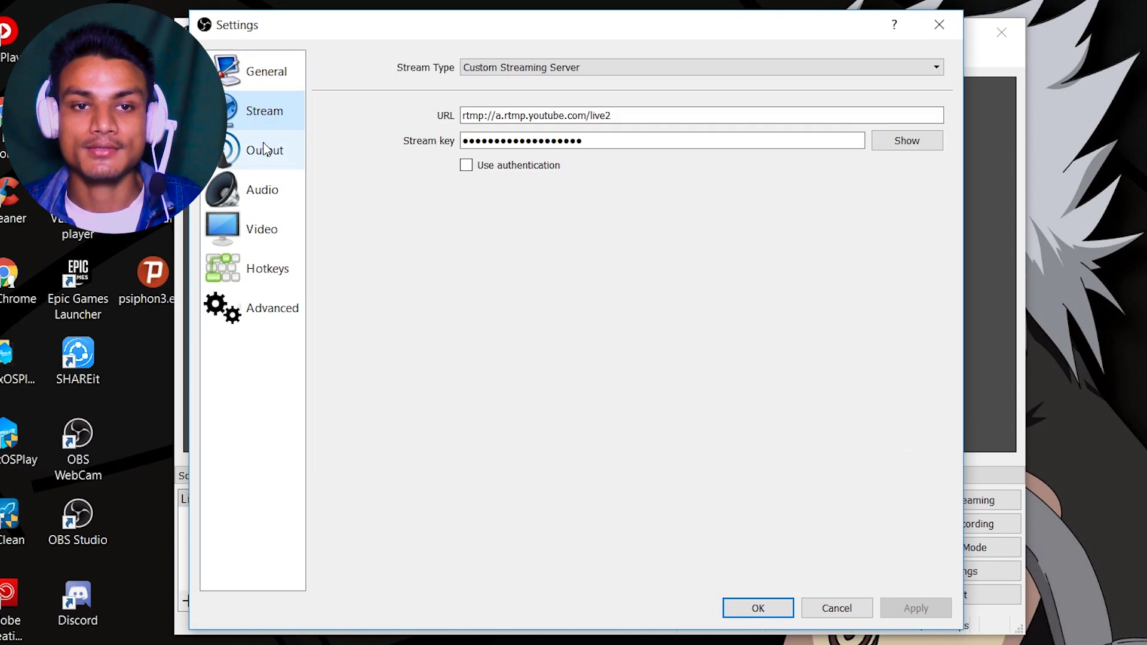
{"action": "left_click", "coordinate": [266, 149]}
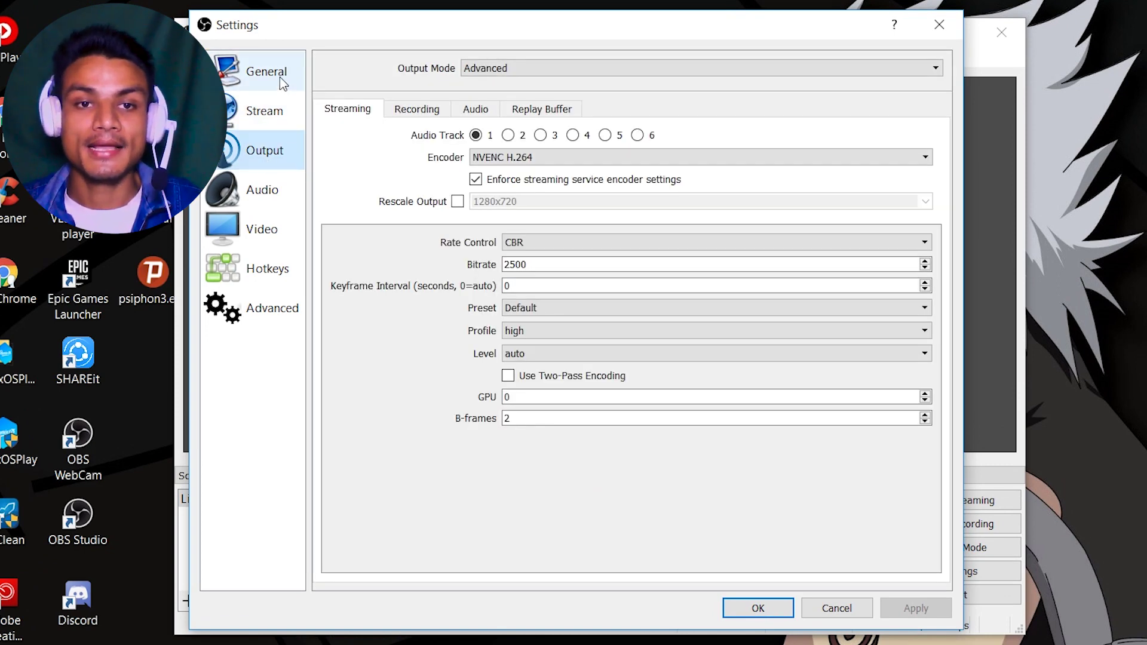
{"action": "left_click", "coordinate": [280, 76]}
{"action": "left_click", "coordinate": [263, 152]}
{"action": "left_click", "coordinate": [266, 220]}
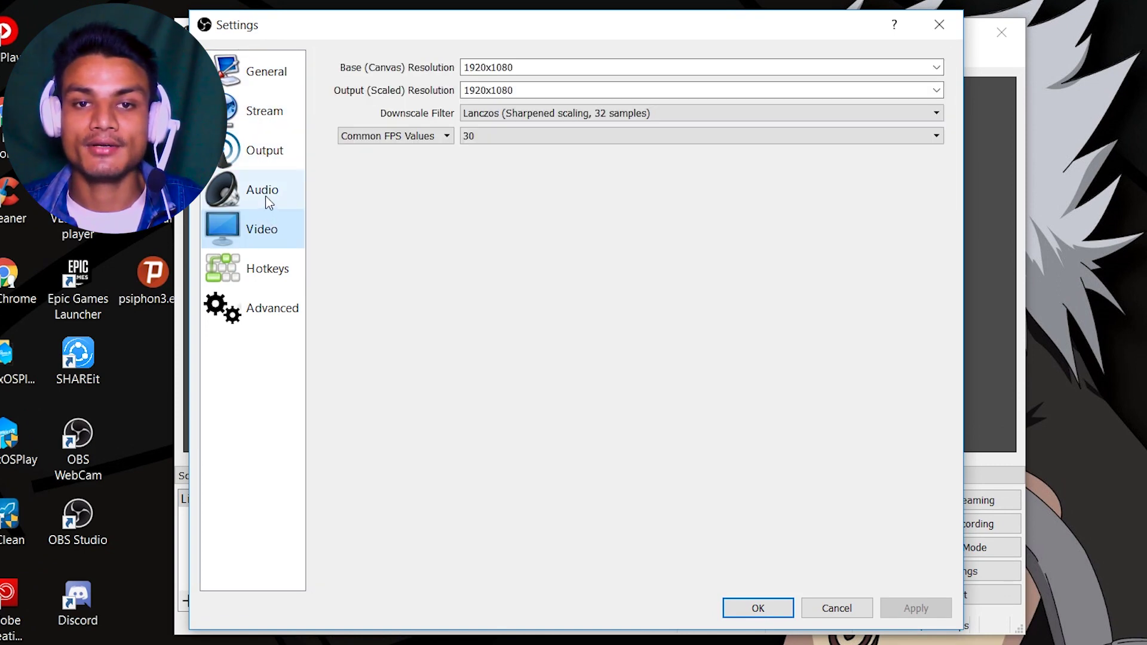
- Review the available base canvas resolutions in the video settings without changing the selection
{"action": "left_click", "coordinate": [937, 67]}
{"action": "left_click", "coordinate": [937, 68]}
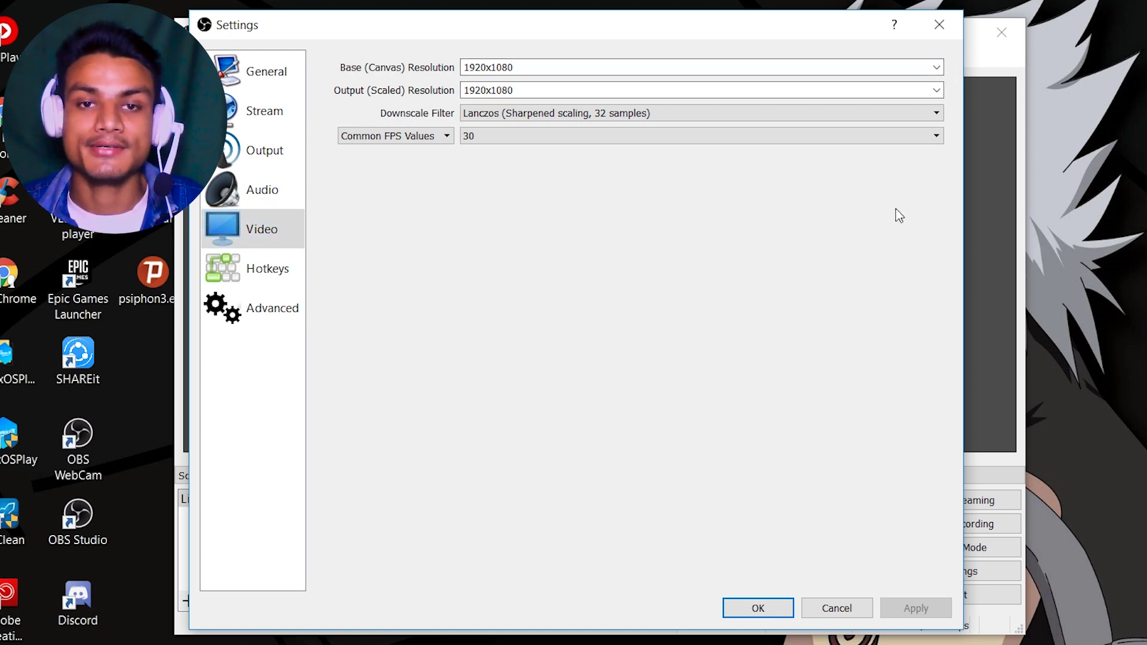
{"action": "left_click", "coordinate": [936, 68]}
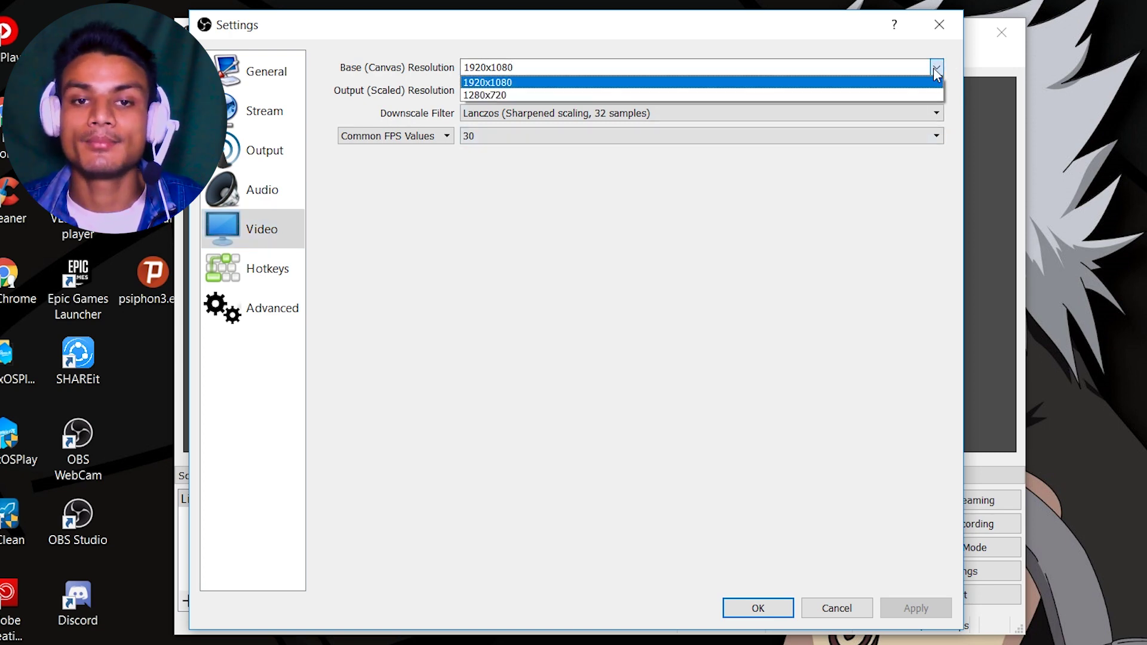
{"action": "left_click", "coordinate": [935, 70]}
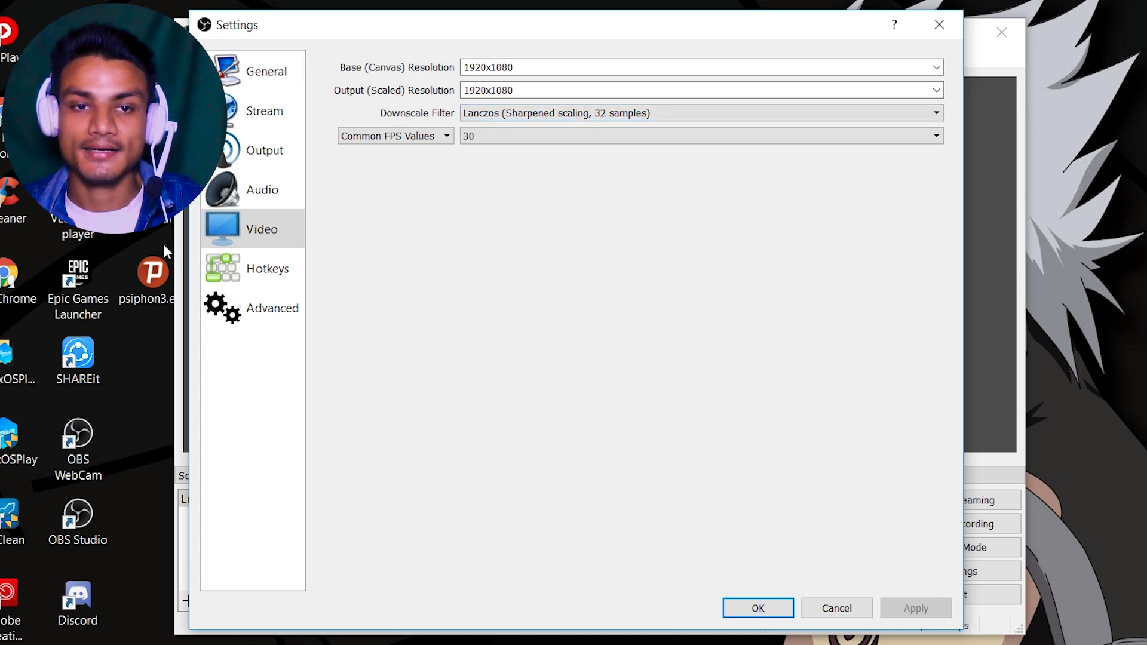
- Set the output mode to Advanced in the output settings
{"action": "left_click", "coordinate": [258, 191]}
{"action": "left_click", "coordinate": [263, 151]}
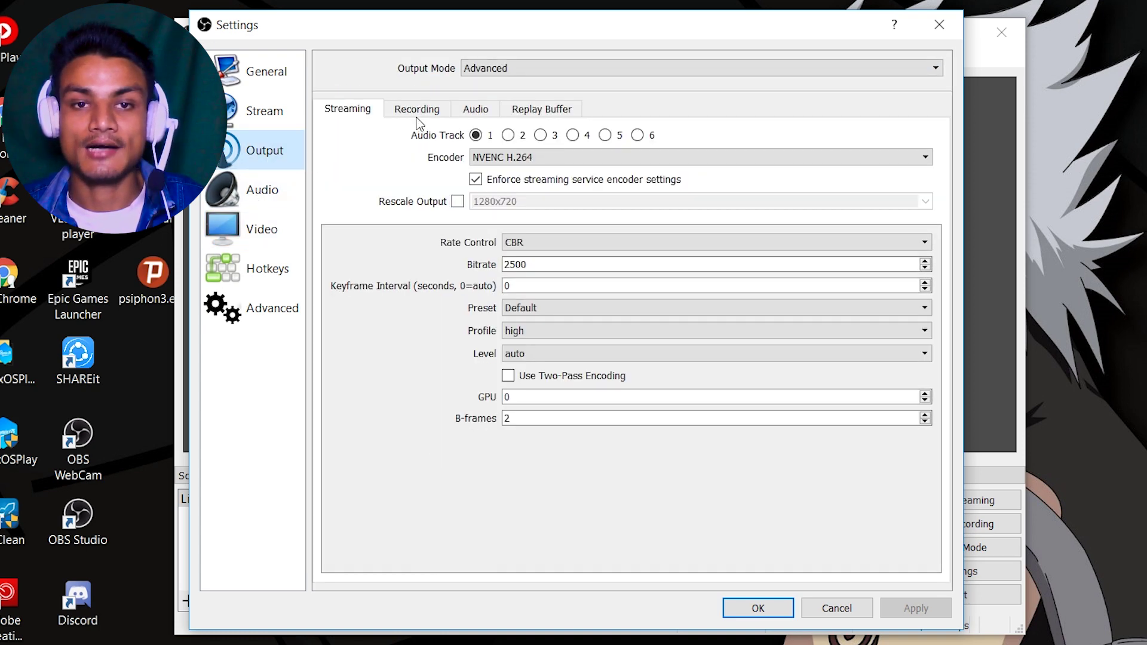
{"action": "left_click", "coordinate": [540, 71]}
{"action": "left_click", "coordinate": [540, 72]}
{"action": "left_click", "coordinate": [496, 68]}
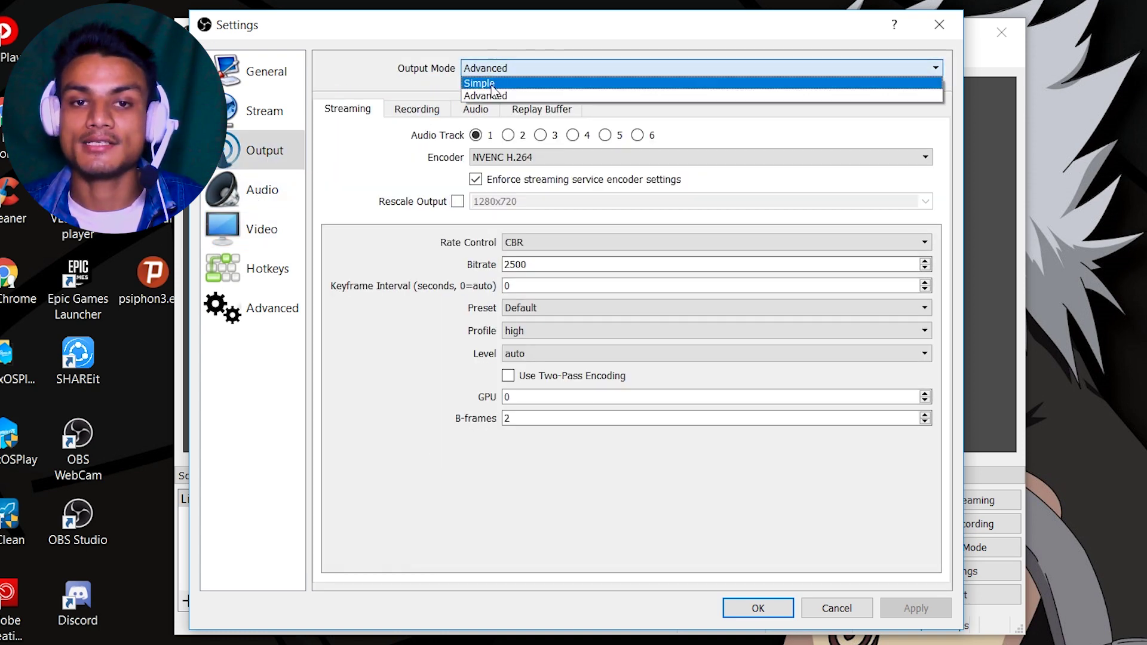
{"action": "left_click", "coordinate": [485, 84]}
{"action": "left_click", "coordinate": [502, 70]}
{"action": "left_click", "coordinate": [496, 96]}
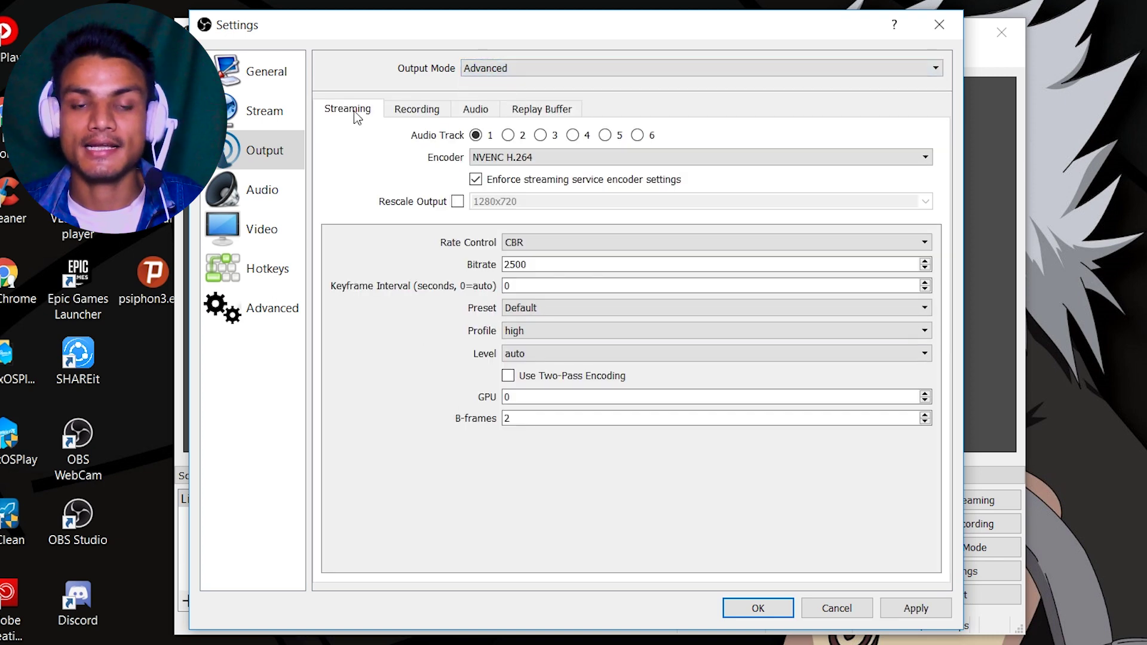
- Set the recording output type to Standard
{"action": "left_click", "coordinate": [417, 110]}
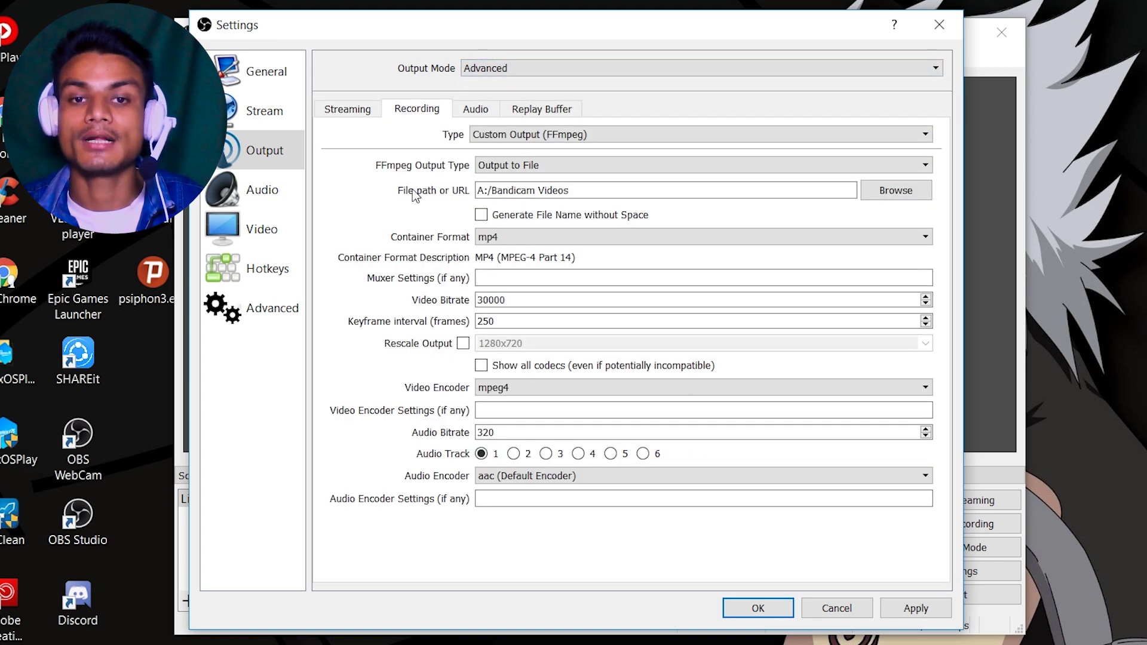
{"action": "left_click", "coordinate": [514, 136]}
{"action": "left_click", "coordinate": [514, 149]}
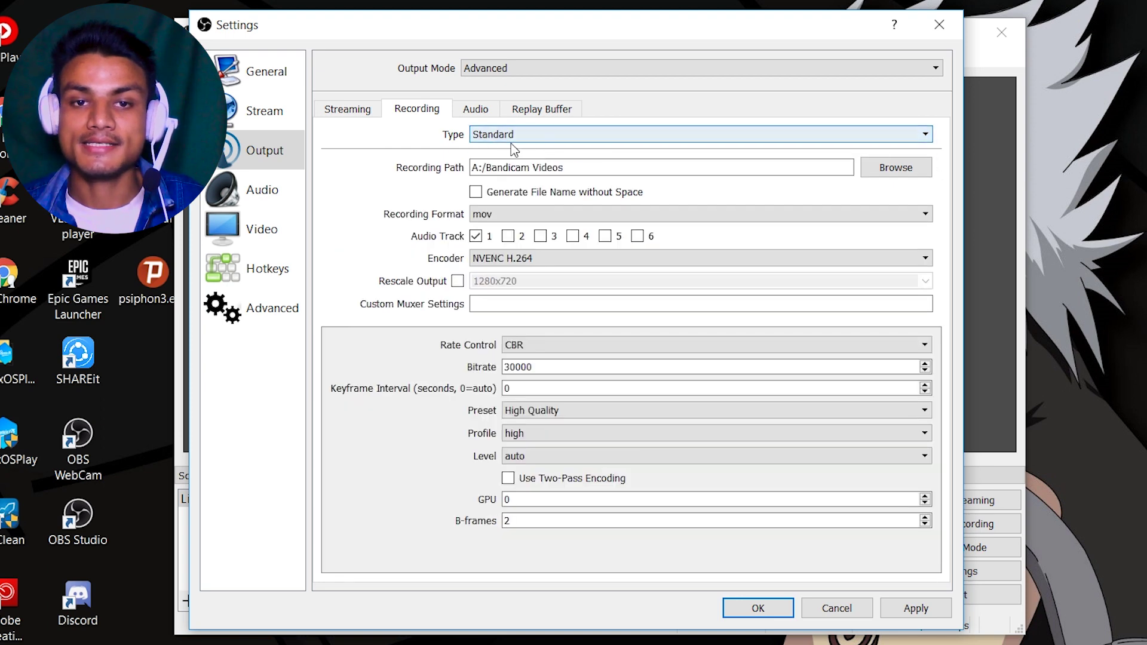
- Choose mov as the recording format and NVENC H.264 as the recording encoder
{"action": "left_click", "coordinate": [544, 215]}
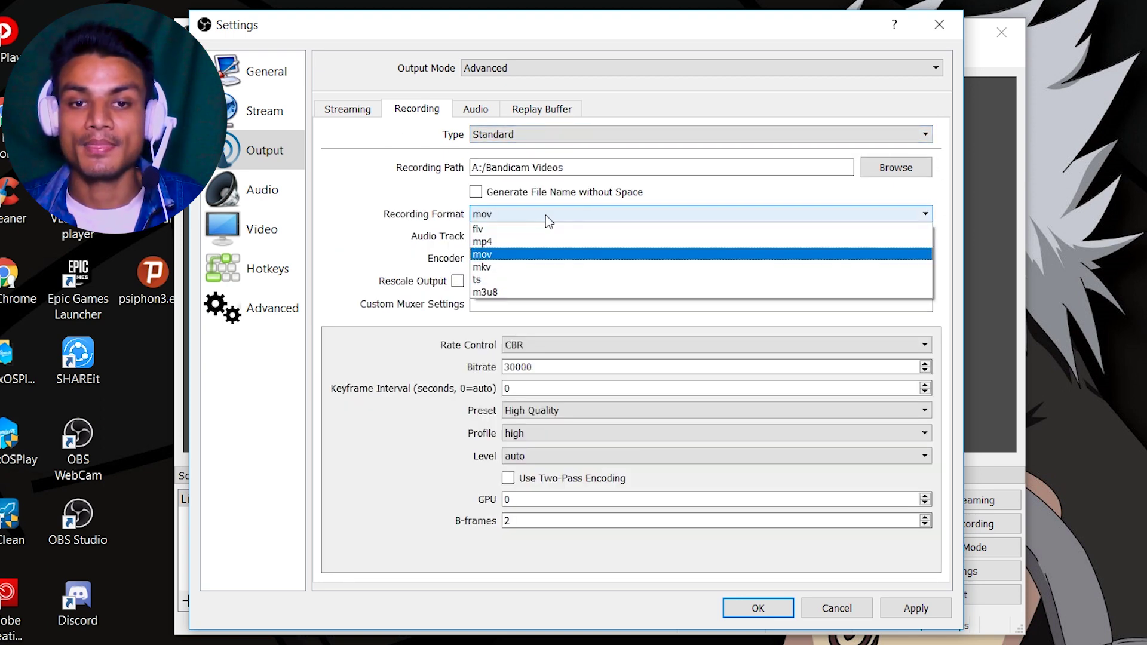
{"action": "left_click", "coordinate": [520, 254]}
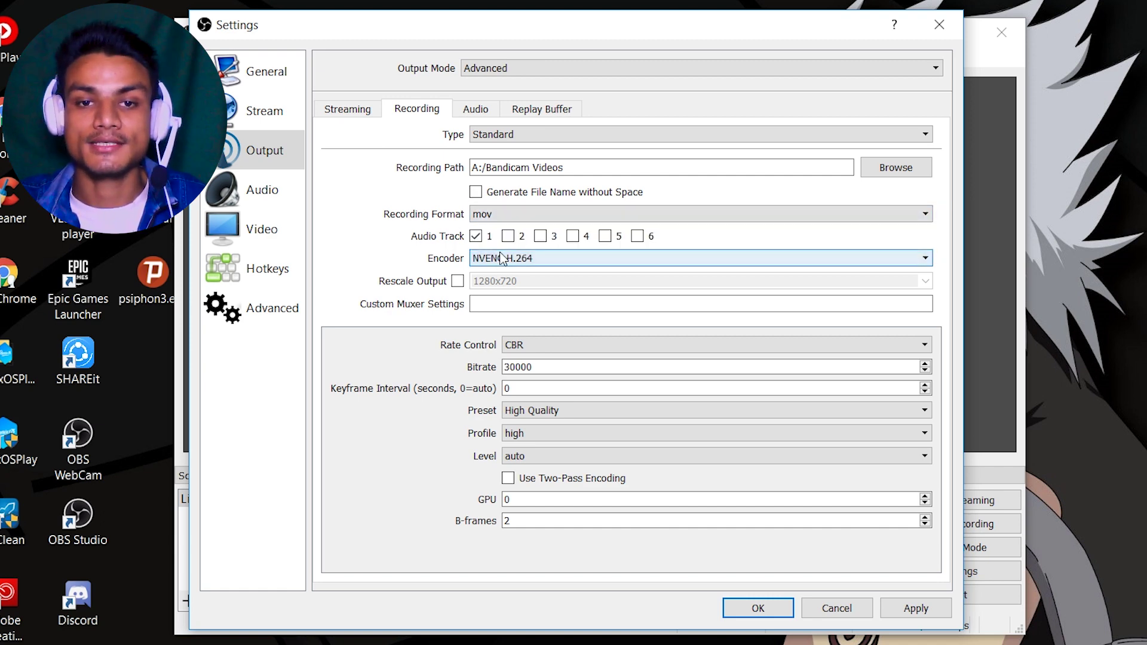
{"action": "left_click", "coordinate": [544, 215]}
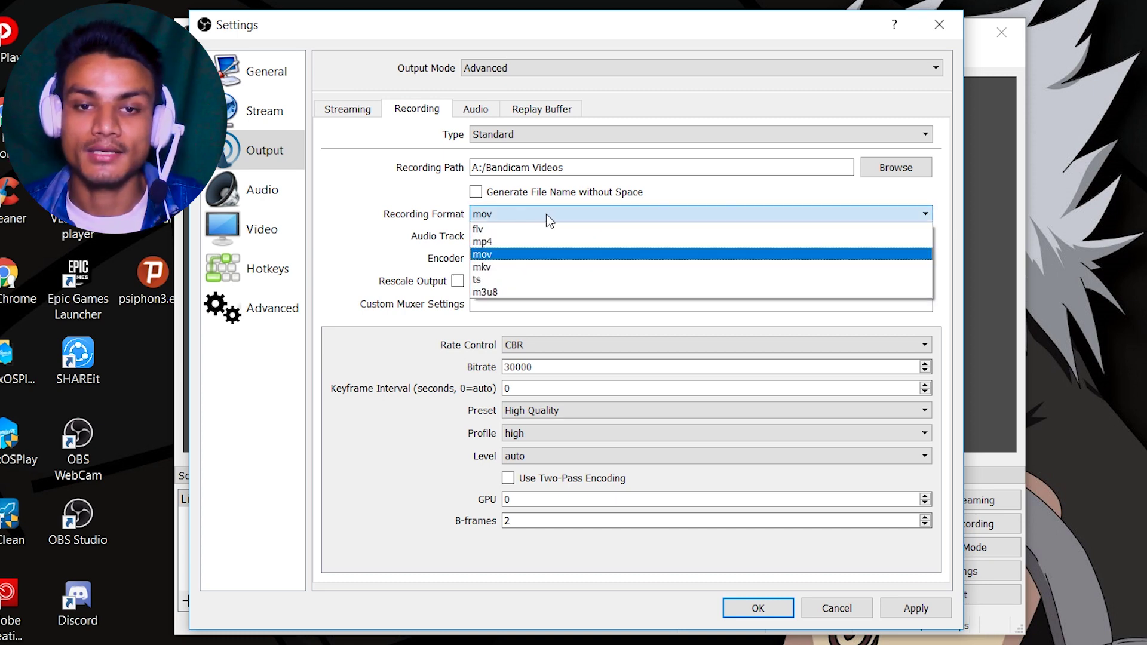
{"action": "left_click", "coordinate": [517, 254]}
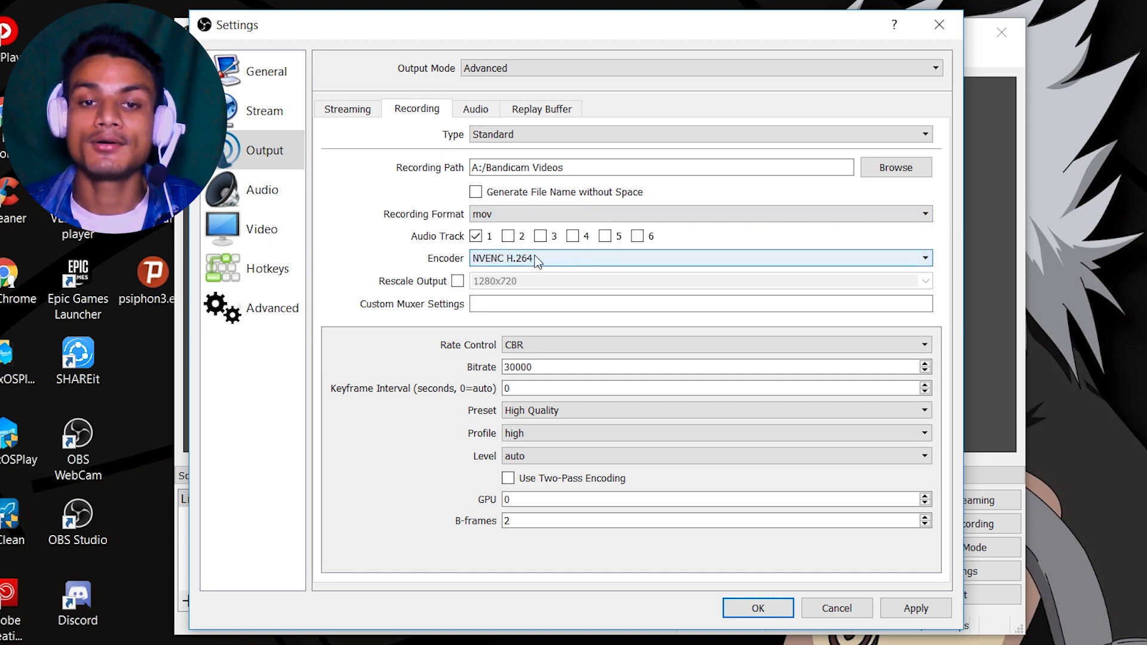
{"action": "left_click", "coordinate": [582, 259]}
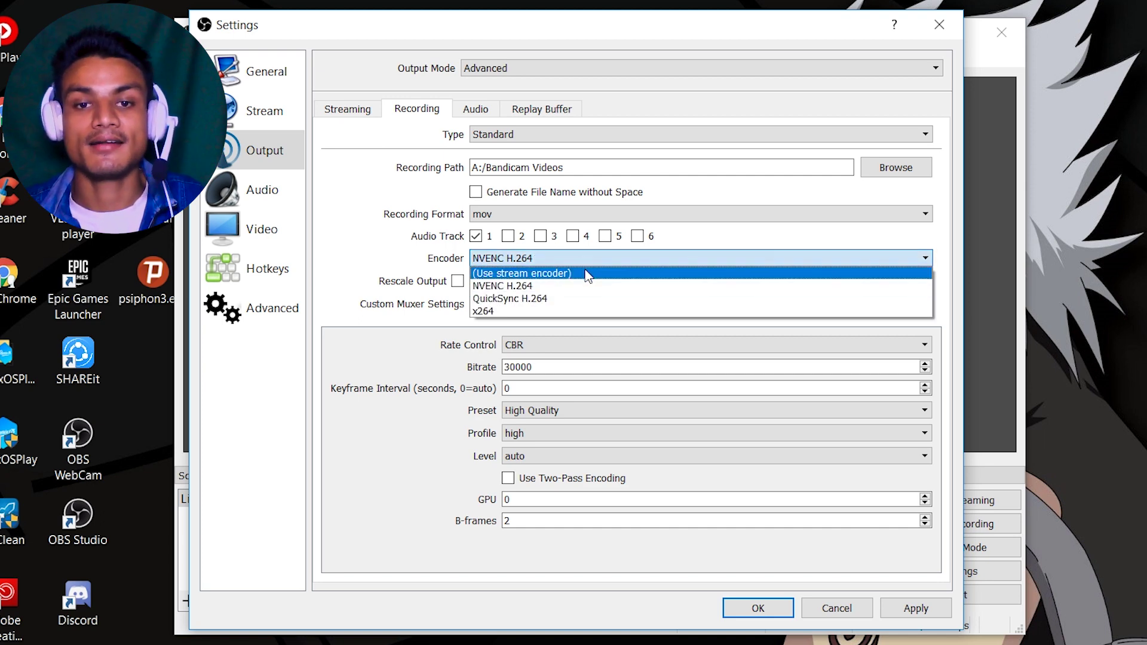
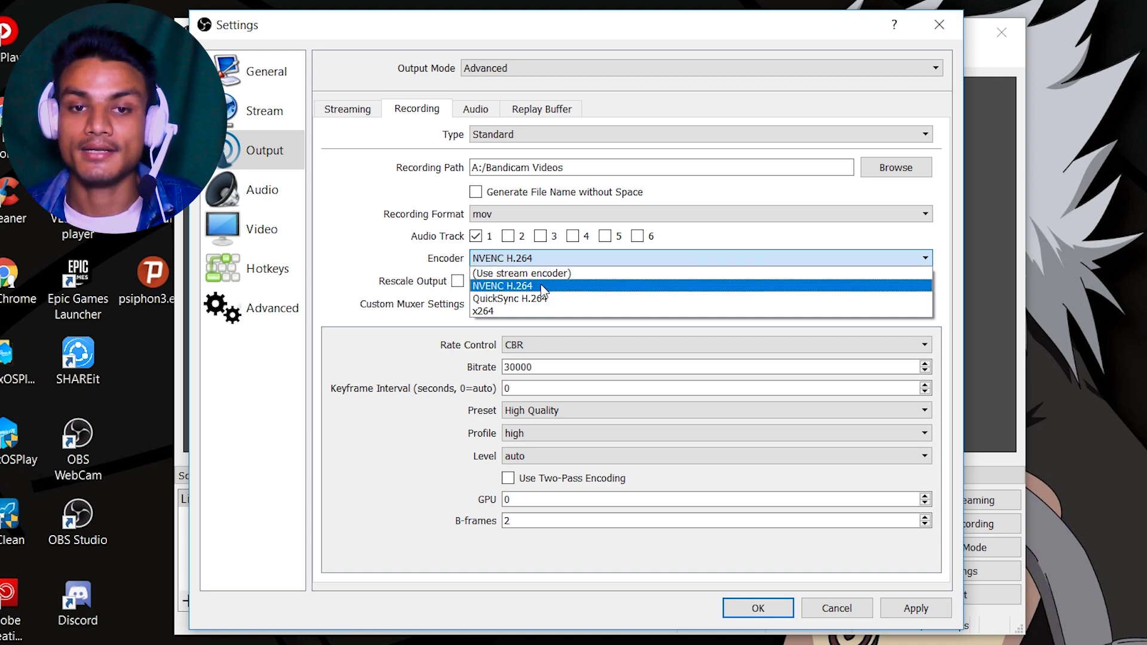
{"action": "left_click", "coordinate": [545, 287]}
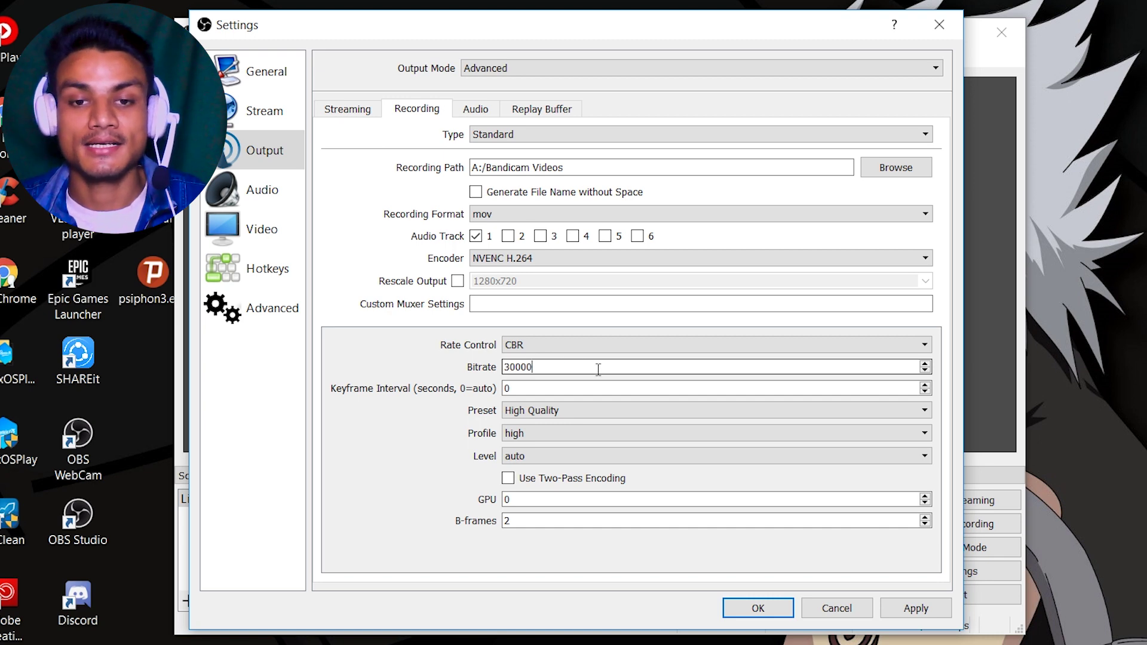
- Examine the preset, profile and level choices for the NVENC H.264 recording encoder
{"action": "left_click", "coordinate": [593, 406]}
{"action": "left_click", "coordinate": [592, 407]}
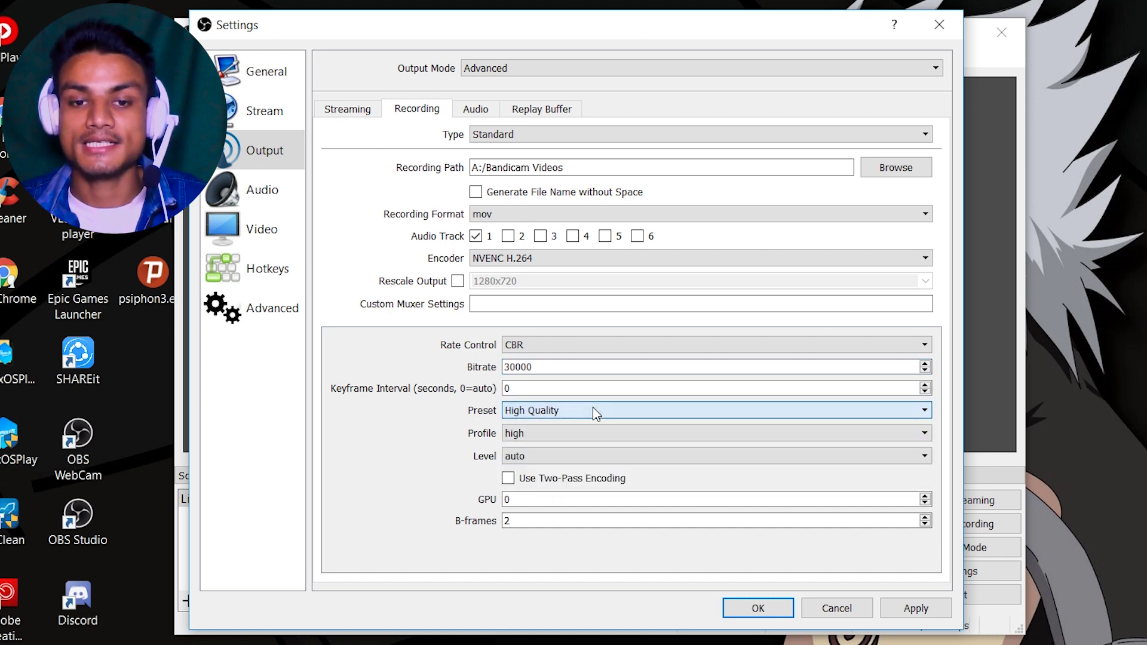
{"action": "left_click", "coordinate": [535, 436]}
{"action": "left_click", "coordinate": [535, 444]}
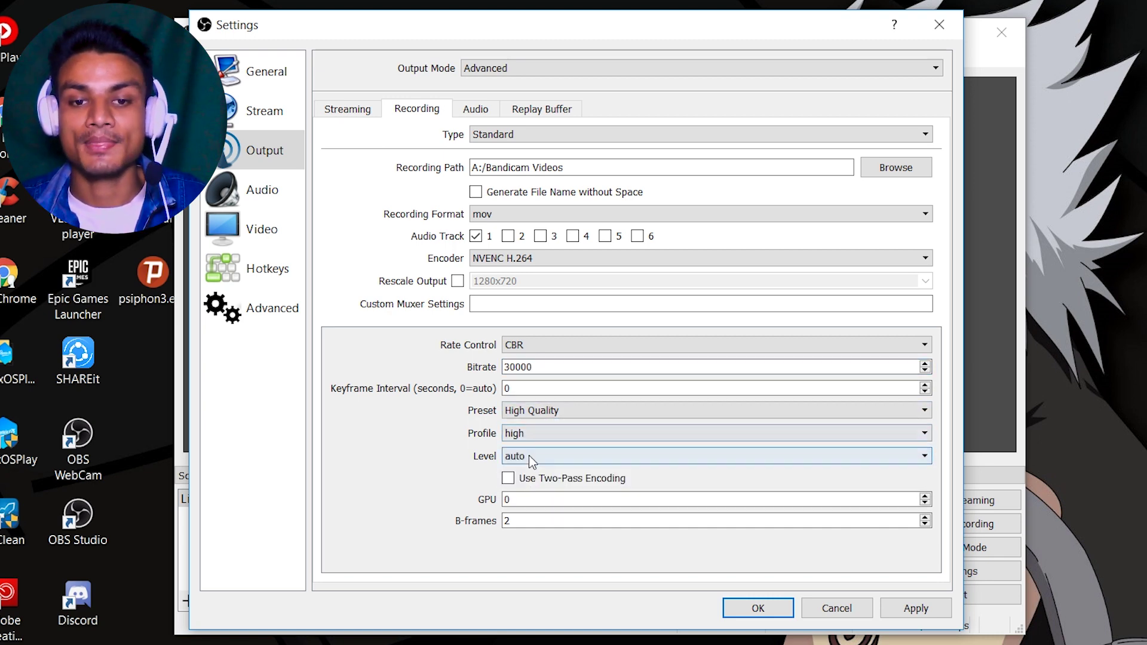
{"action": "left_click", "coordinate": [531, 456]}
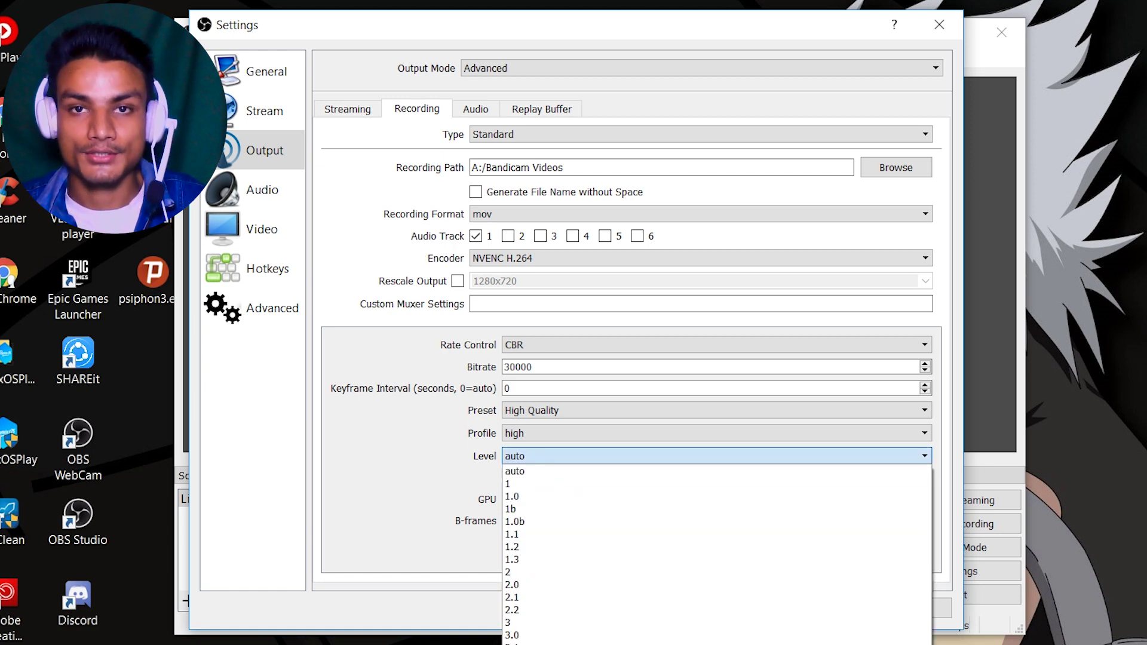
{"action": "left_click", "coordinate": [562, 455]}
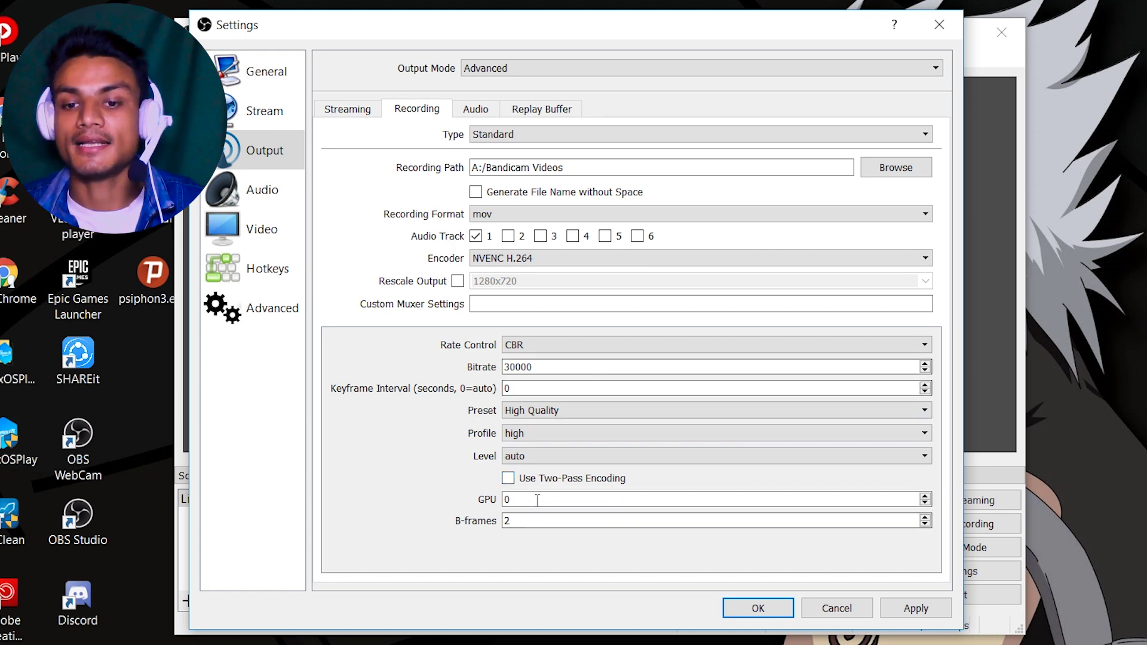
{"action": "left_click_drag", "start_coordinate": [593, 37], "coordinate": [699, 39]}
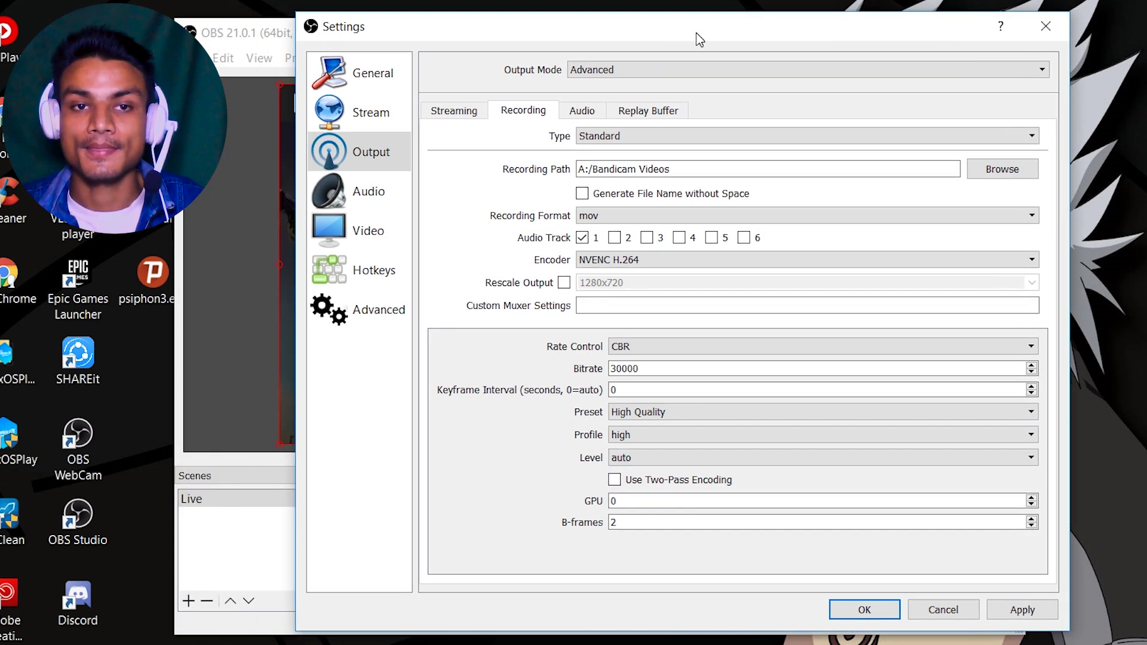
- Set the recording type to Custom Output (FFmpeg) and browse the available container formats
{"action": "left_click", "coordinate": [610, 142]}
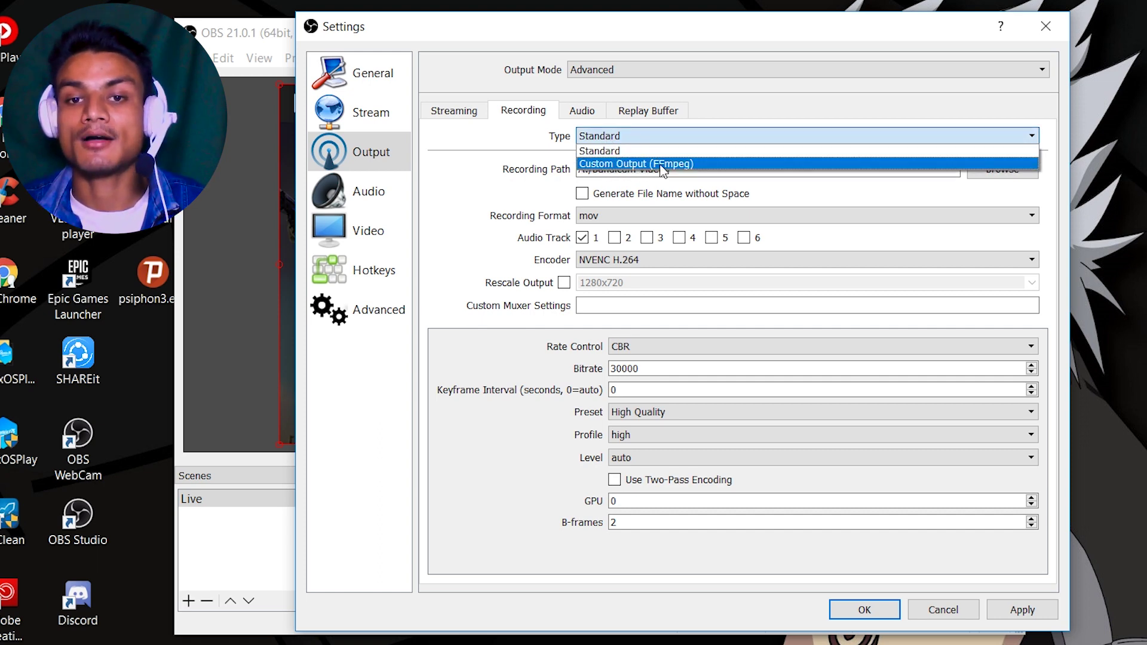
{"action": "left_click", "coordinate": [722, 164]}
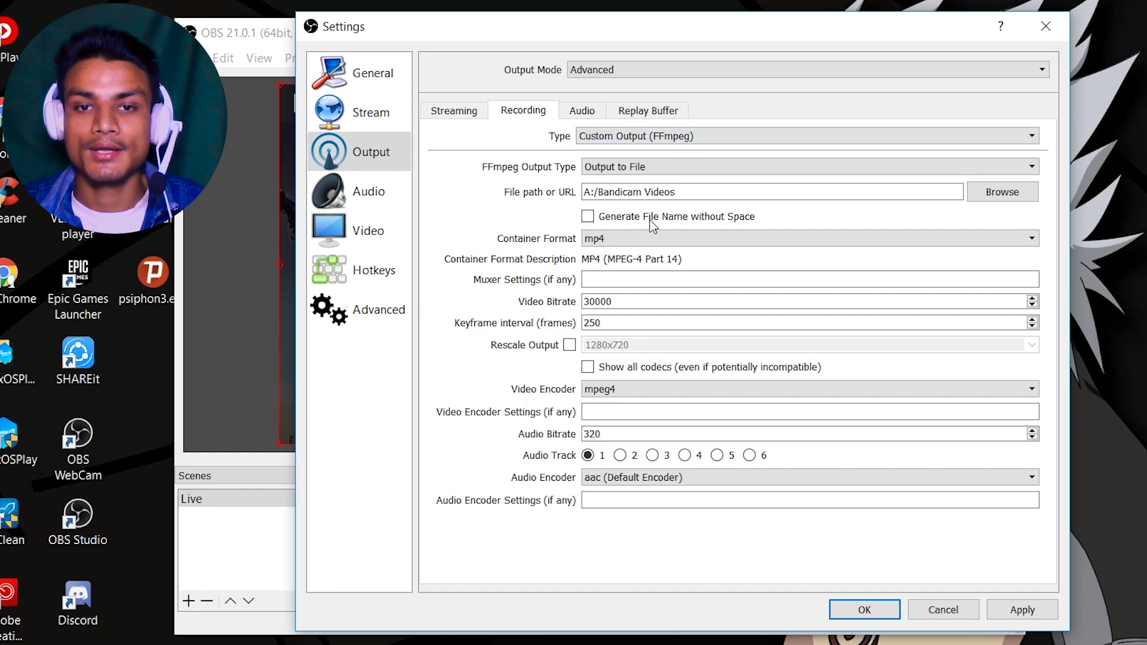
{"action": "left_click", "coordinate": [644, 237]}
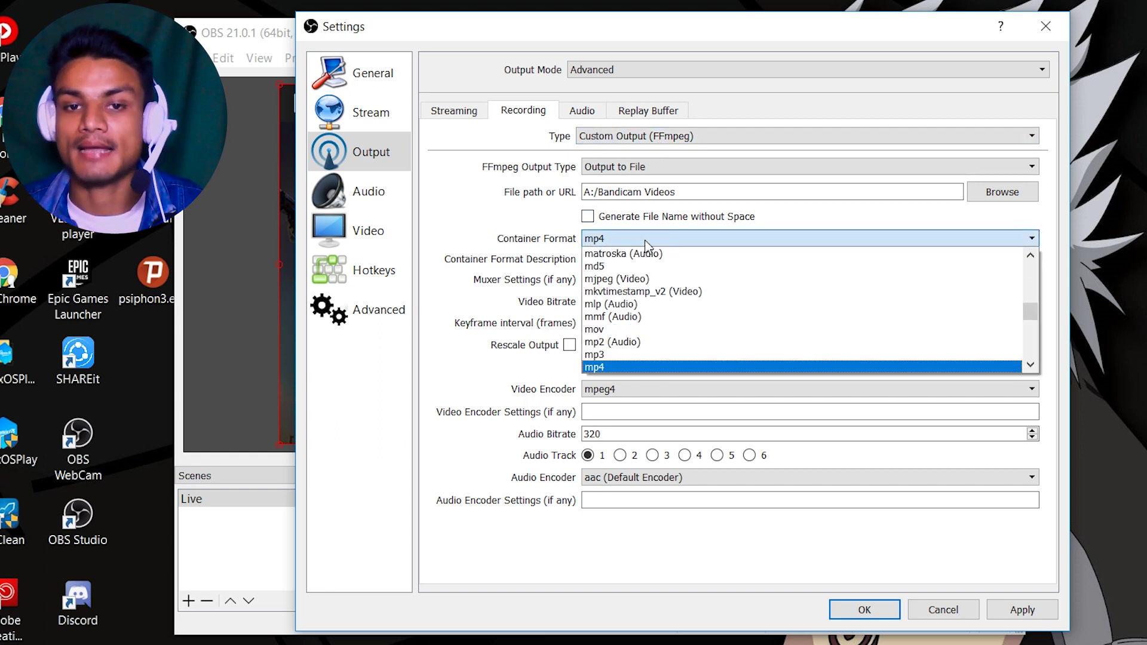
{"action": "scroll", "coordinate": [647, 332], "scroll_direction": "down", "scroll_amount": 6}
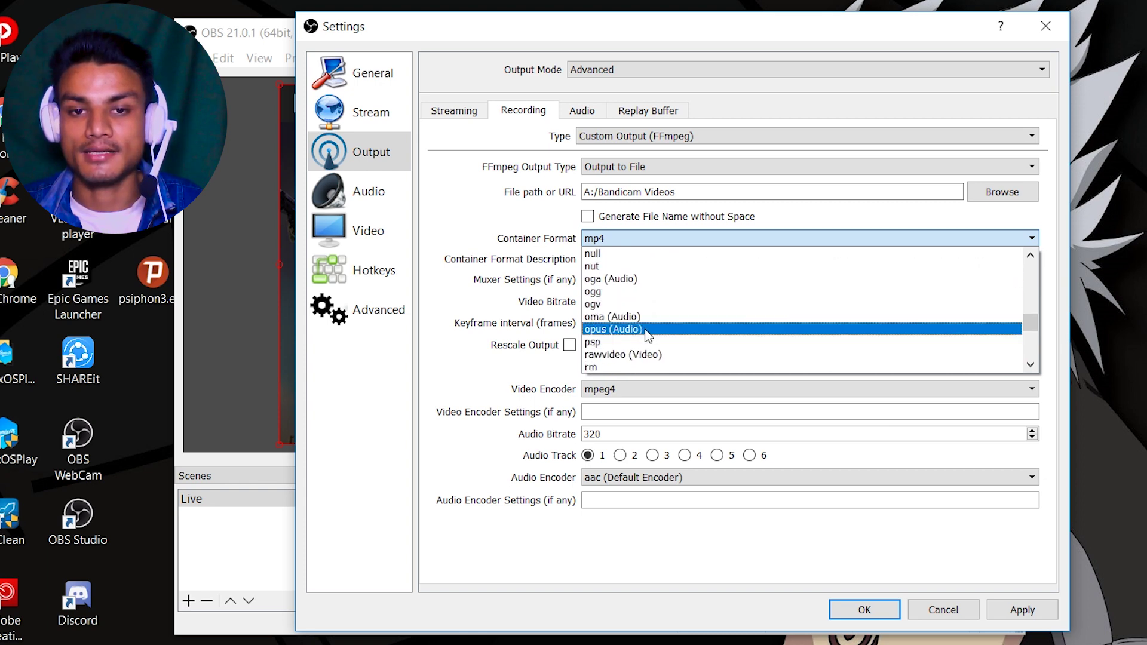
{"action": "scroll", "coordinate": [647, 333], "scroll_direction": "down", "scroll_amount": 12}
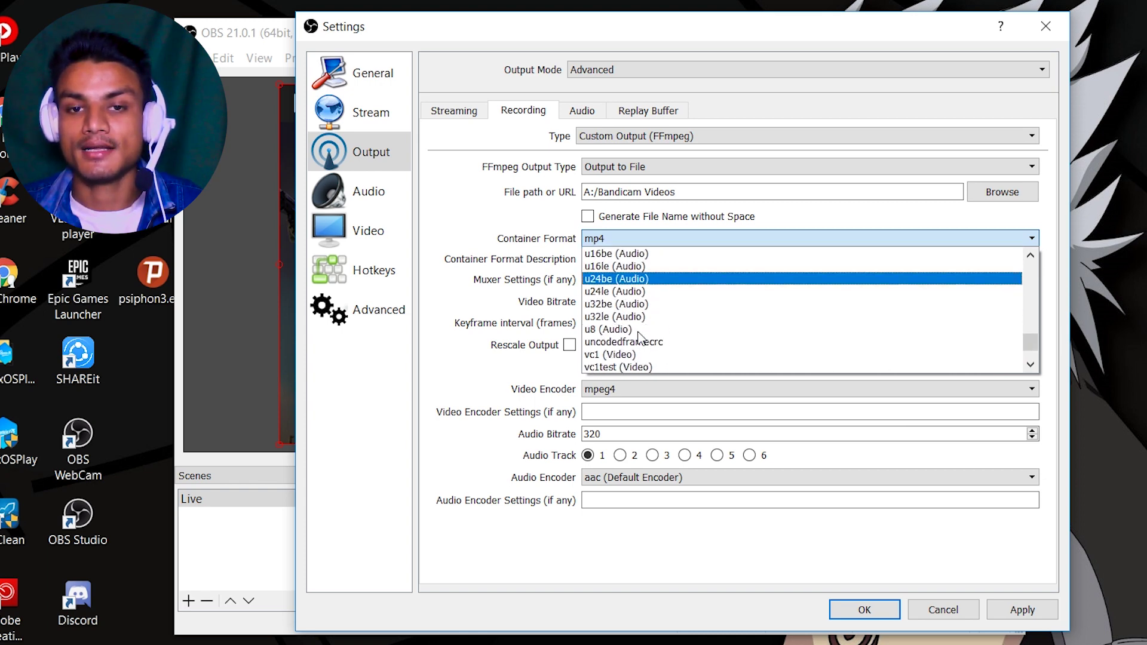
{"action": "scroll", "coordinate": [640, 338], "scroll_direction": "up", "scroll_amount": 2}
{"action": "scroll", "coordinate": [651, 339], "scroll_direction": "down", "scroll_amount": 2}
{"action": "scroll", "coordinate": [660, 341], "scroll_direction": "up", "scroll_amount": 2}
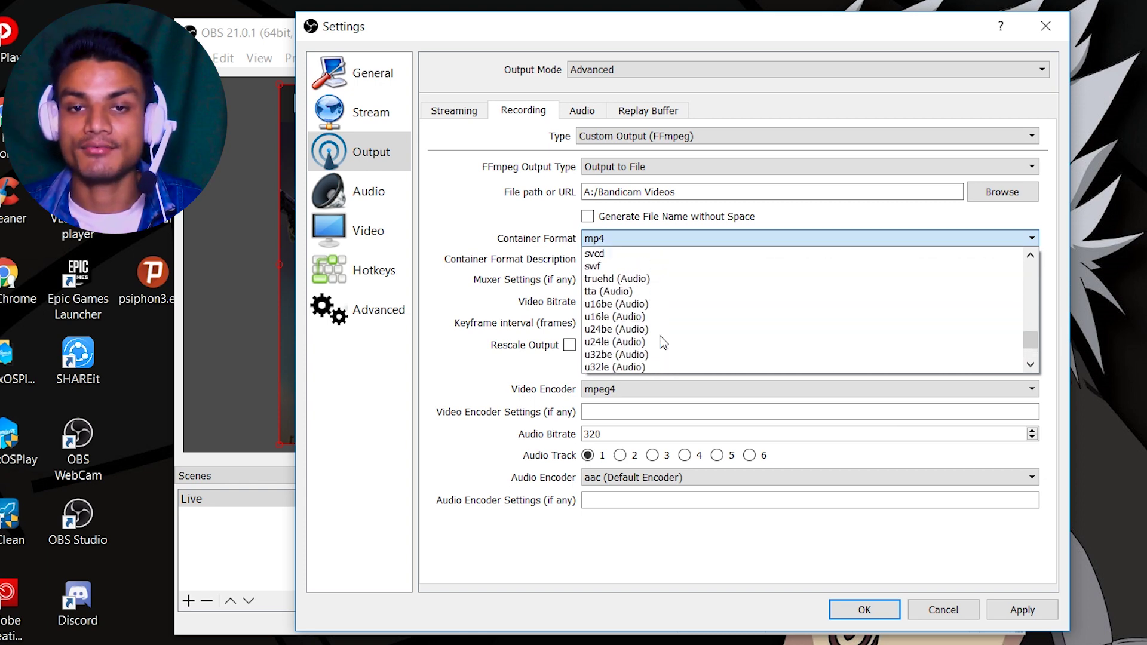
{"action": "scroll", "coordinate": [663, 342], "scroll_direction": "up", "scroll_amount": 10}
{"action": "scroll", "coordinate": [664, 342], "scroll_direction": "down", "scroll_amount": 10}
{"action": "scroll", "coordinate": [663, 343], "scroll_direction": "up", "scroll_amount": 10}
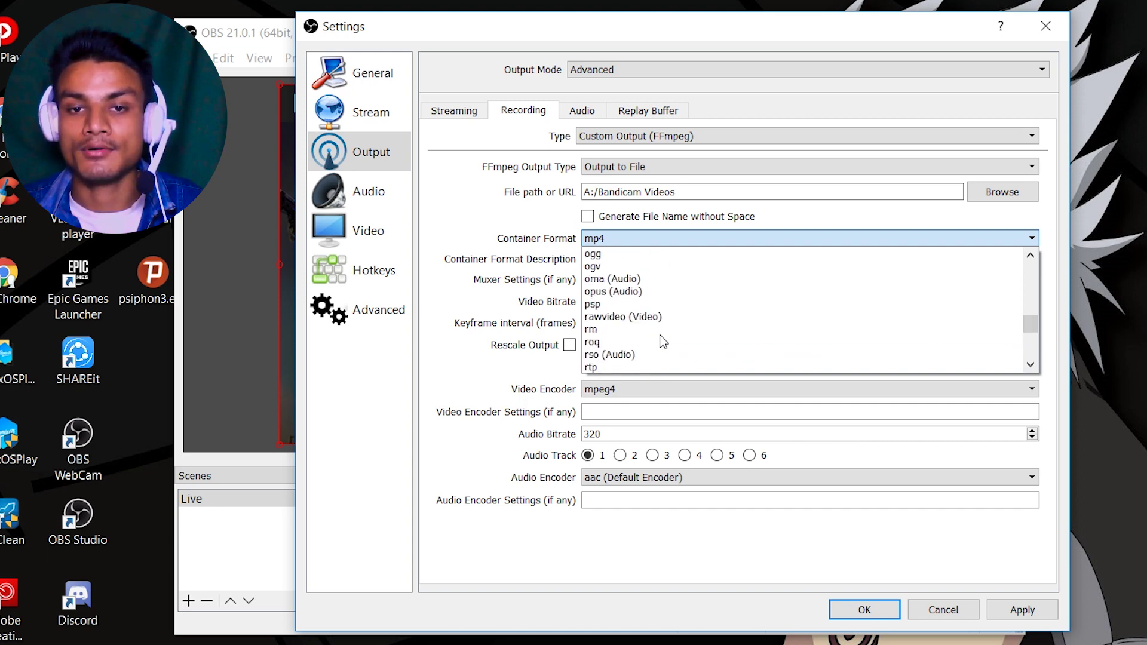
{"action": "scroll", "coordinate": [633, 334], "scroll_direction": "up", "scroll_amount": 4}
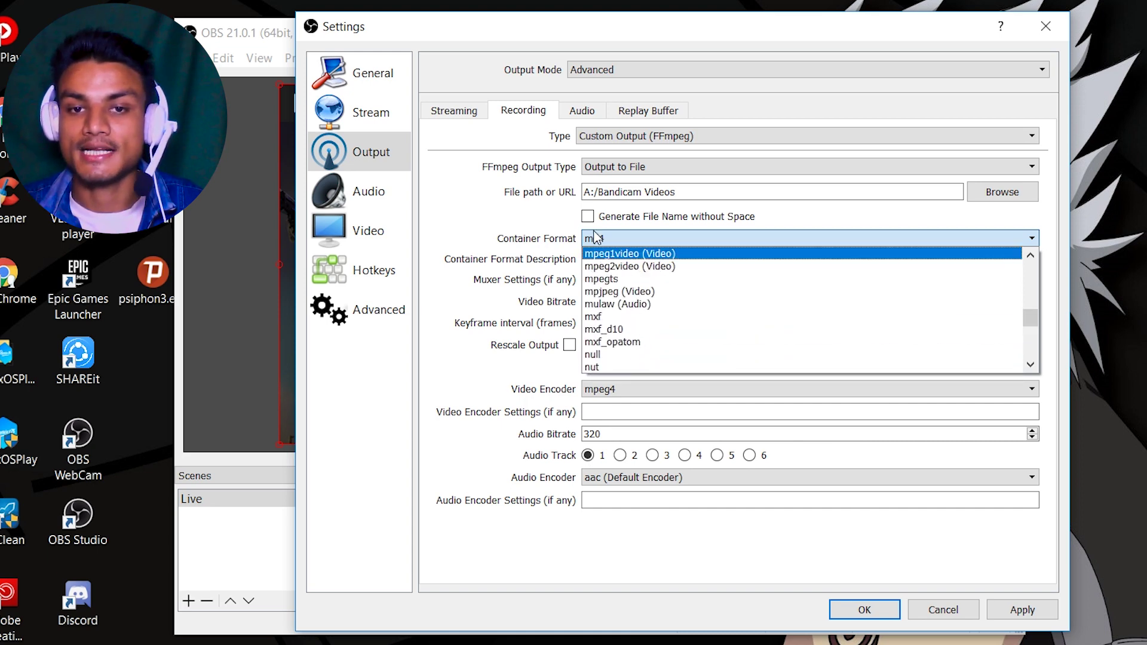
{"action": "left_click", "coordinate": [534, 233]}
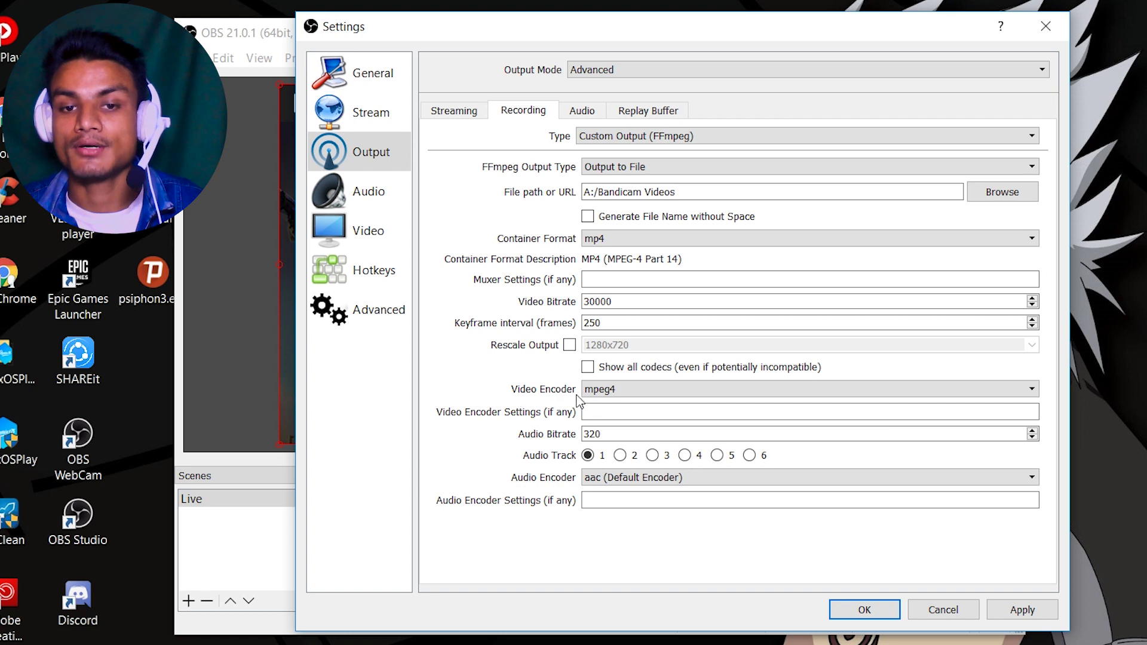
- Choose mpeg4 as the FFmpeg video encoder and review the available audio encoders
{"action": "left_click", "coordinate": [636, 394]}
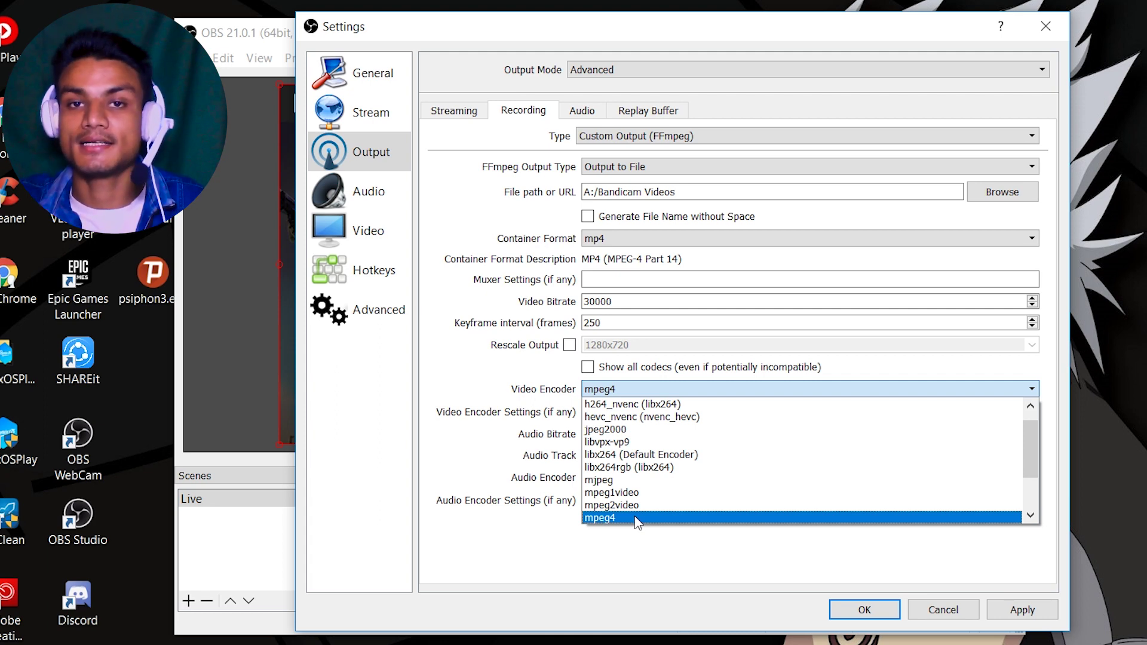
{"action": "left_click", "coordinate": [635, 518]}
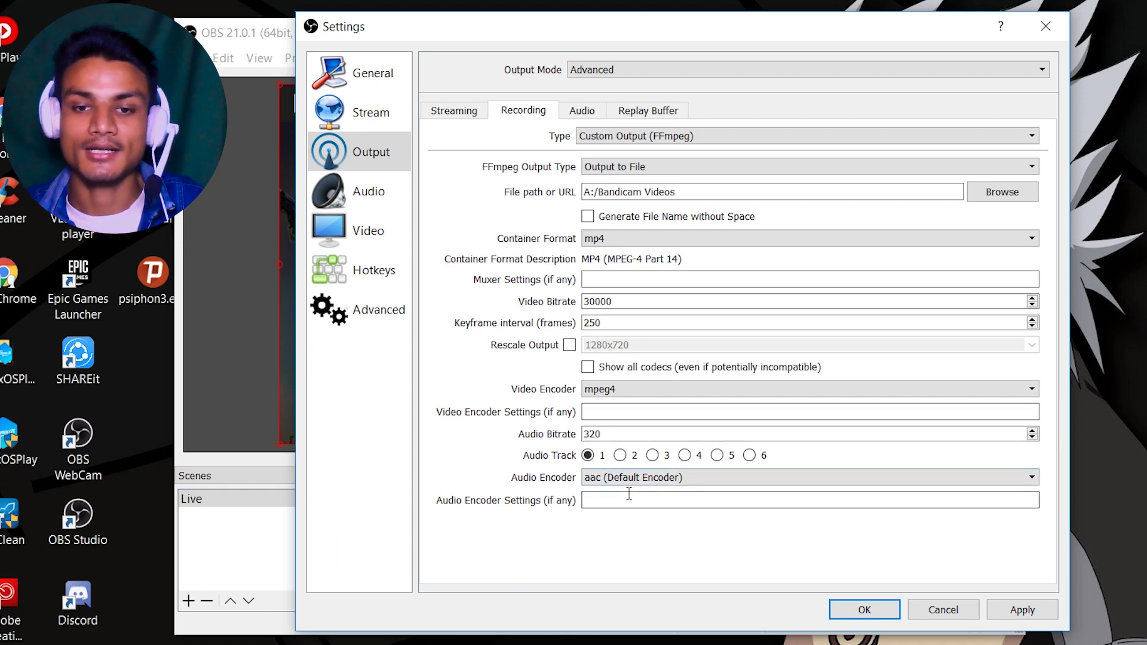
{"action": "left_click", "coordinate": [650, 478]}
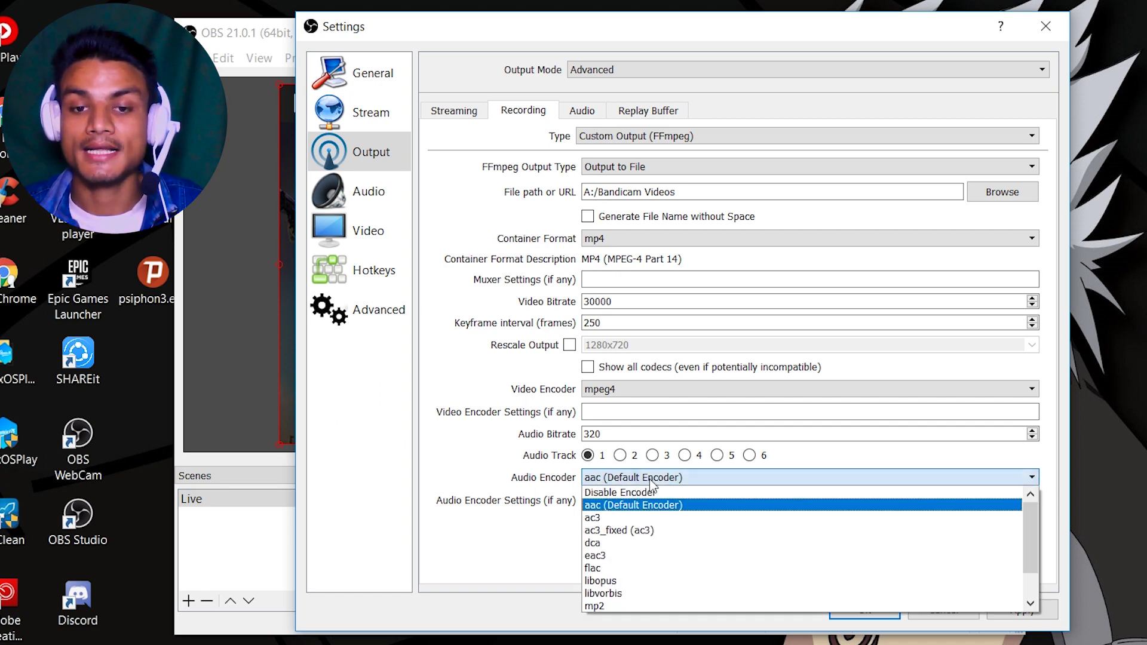
{"action": "left_click", "coordinate": [683, 480]}
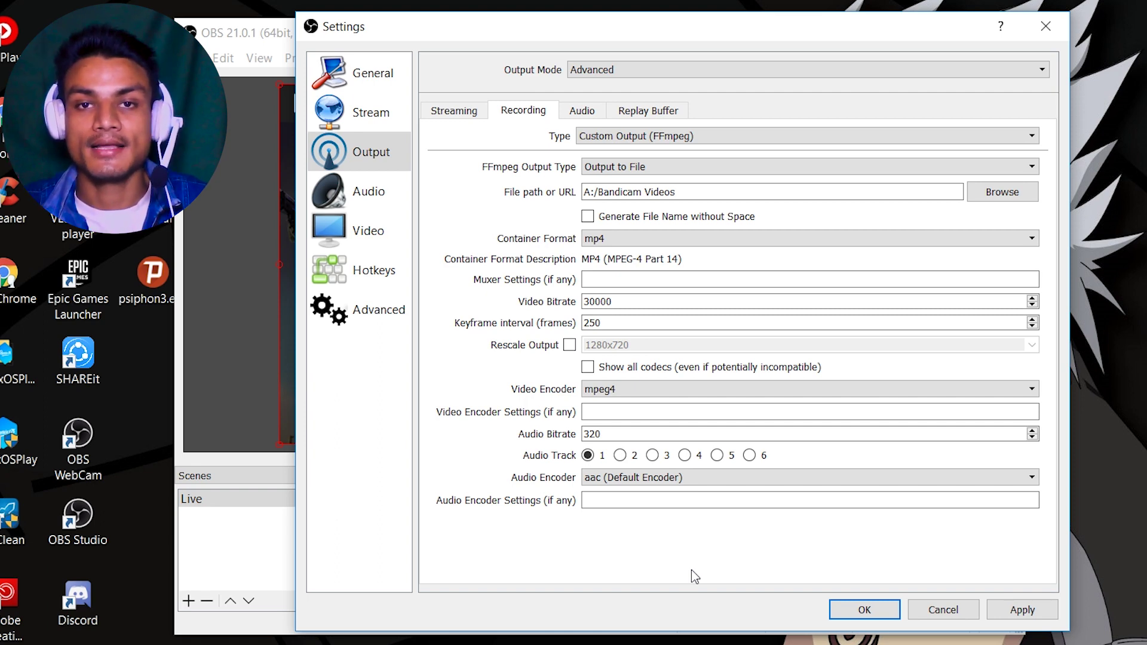
- Return the recording type to Standard and try x264 as the recording encoder
{"action": "left_click", "coordinate": [656, 137]}
{"action": "left_click", "coordinate": [641, 159]}
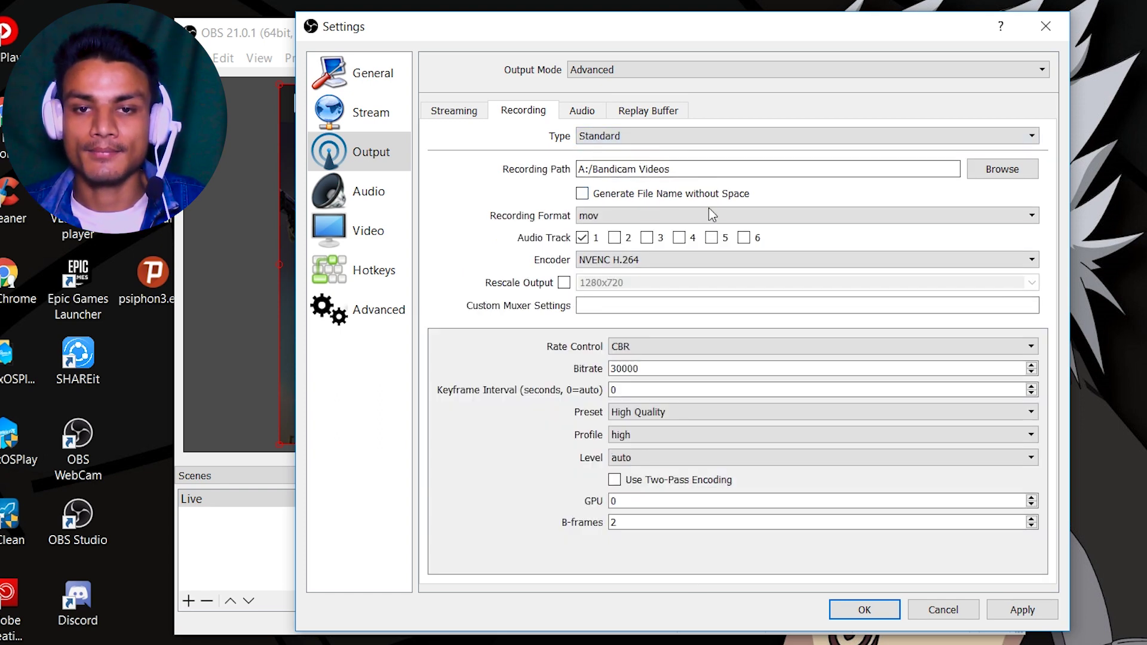
{"action": "left_click", "coordinate": [648, 260]}
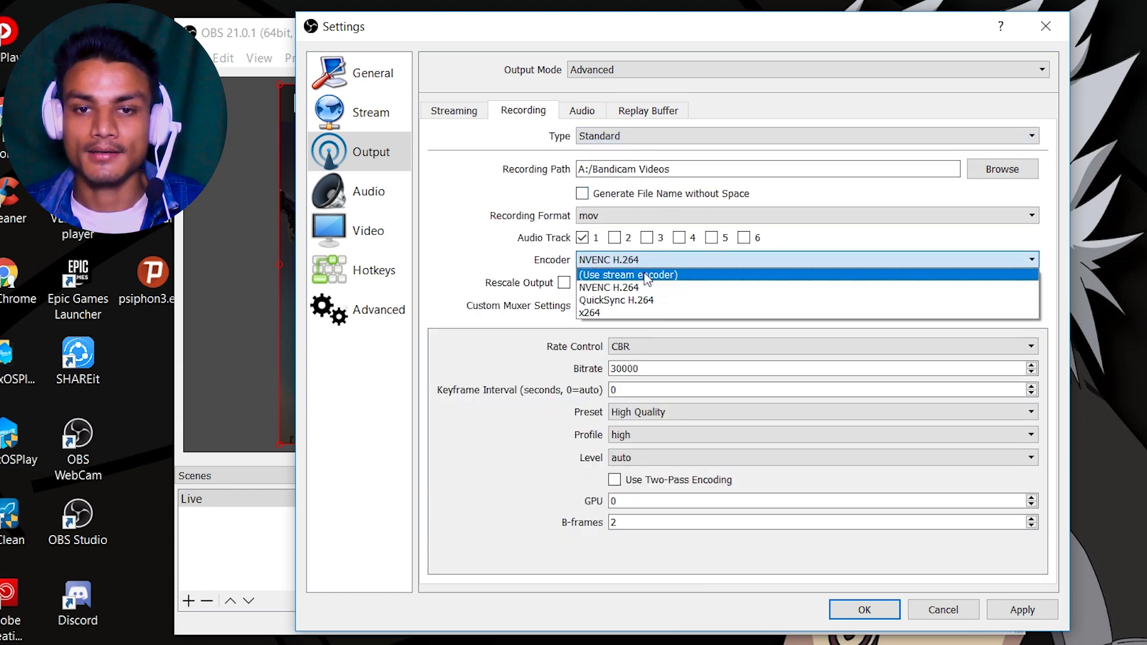
{"action": "left_click", "coordinate": [624, 313]}
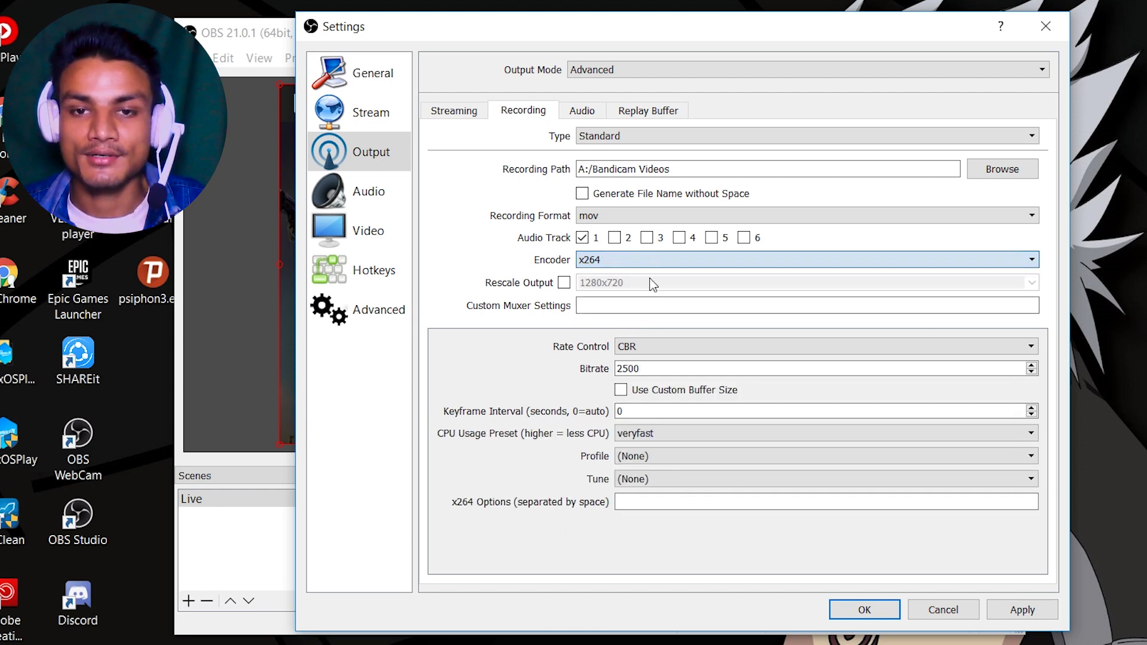
- Set the recording encoder back to NVENC H.264 and review the other encoder choices
{"action": "left_click", "coordinate": [616, 265]}
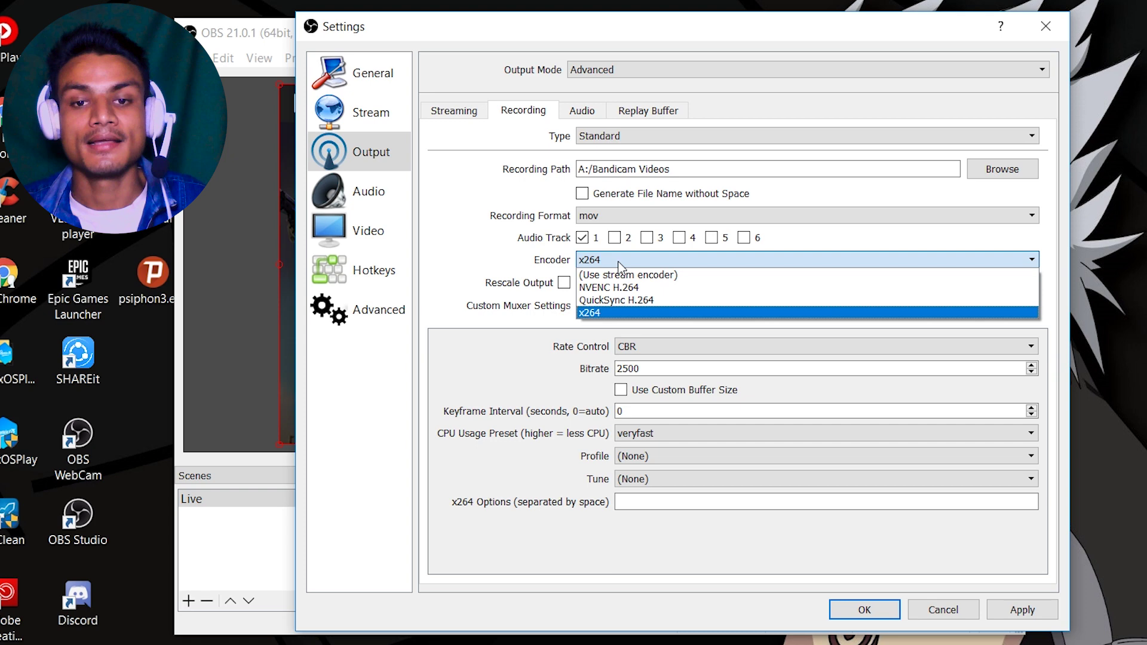
{"action": "left_click", "coordinate": [666, 288]}
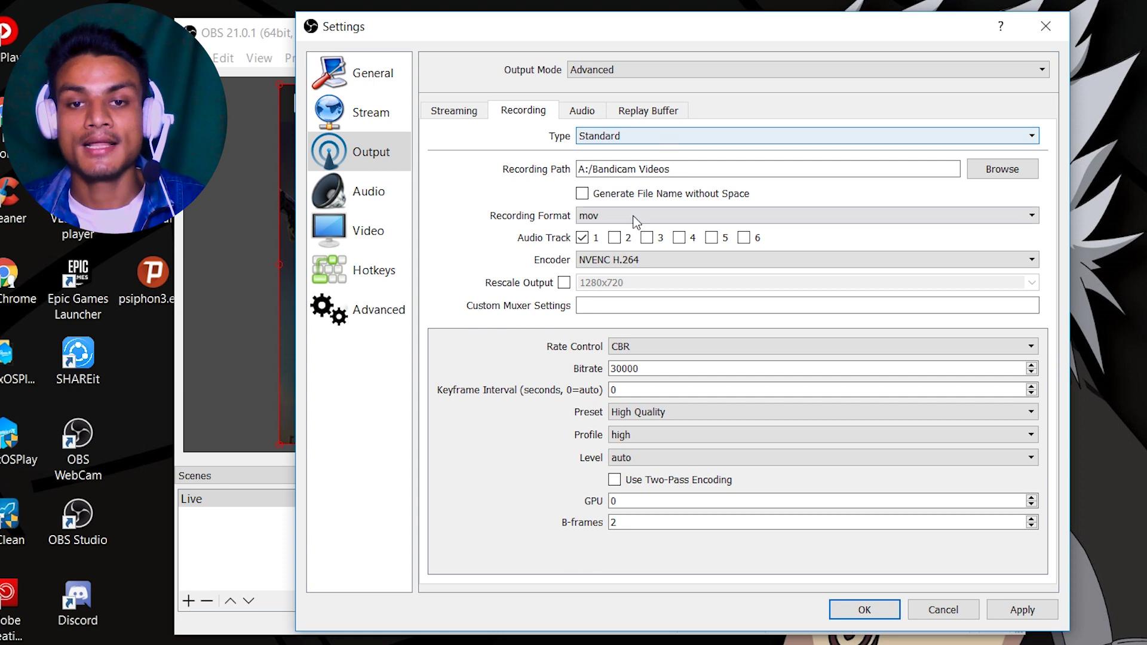
{"action": "left_click", "coordinate": [632, 261]}
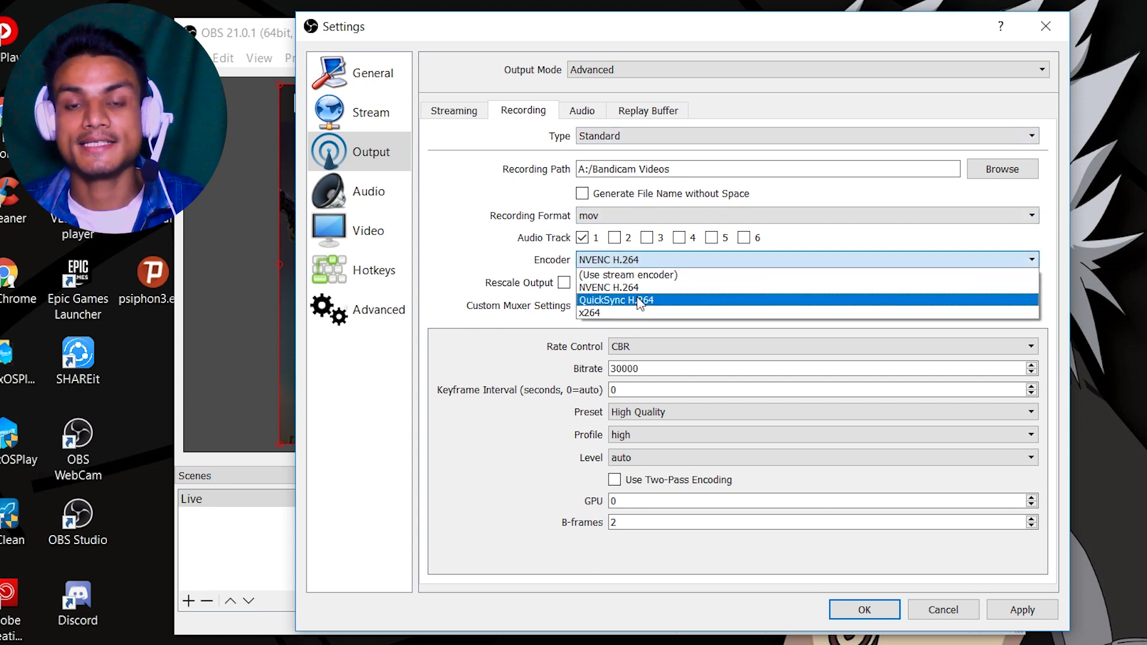
{"action": "left_click", "coordinate": [634, 265]}
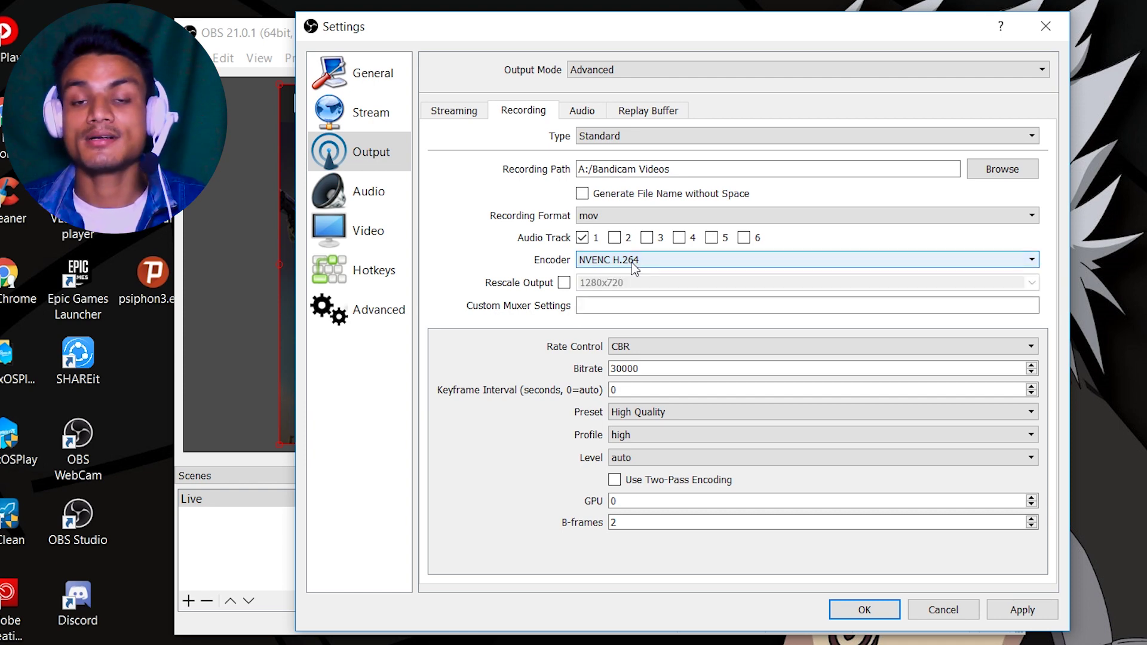
- Switch the recording type to Custom Output (FFmpeg), check its container format, and close the settings without saving
{"action": "left_click", "coordinate": [605, 137]}
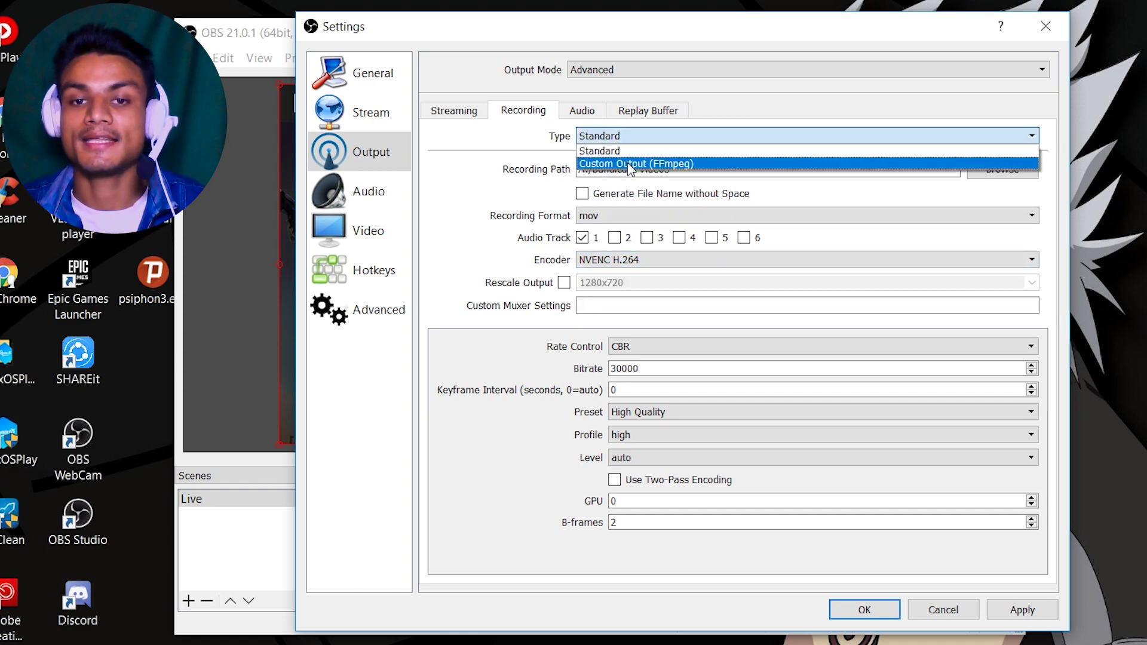
{"action": "left_click", "coordinate": [662, 165]}
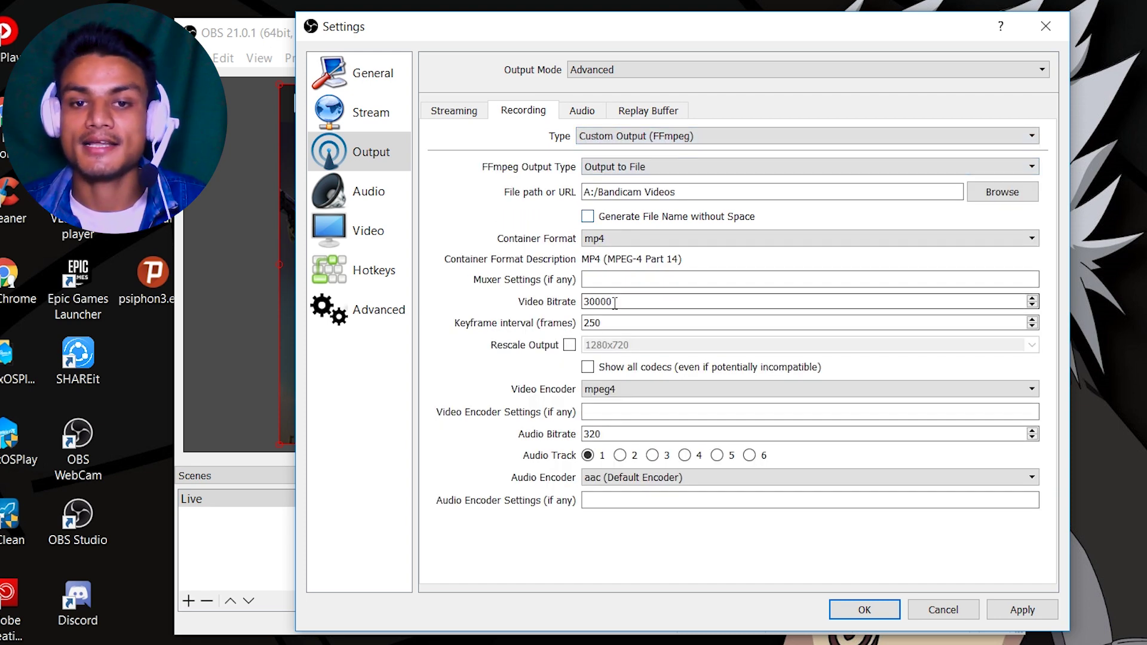
{"action": "left_click", "coordinate": [651, 244]}
{"action": "left_click", "coordinate": [653, 247]}
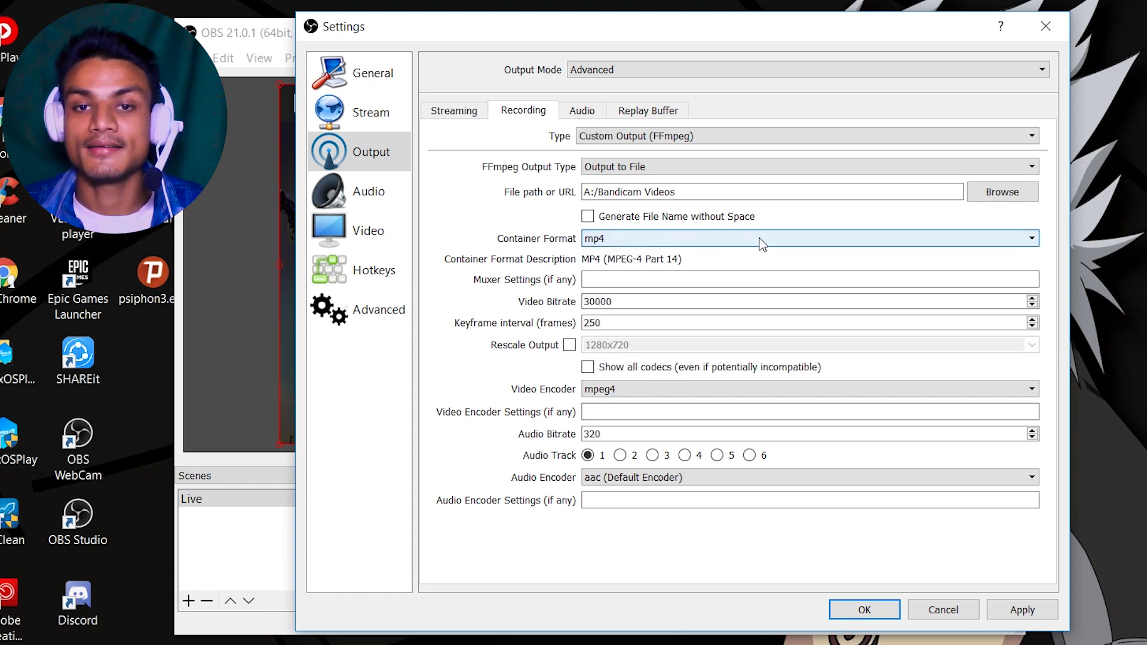
{"action": "left_click_drag", "start_coordinate": [693, 19], "coordinate": [586, 62]}
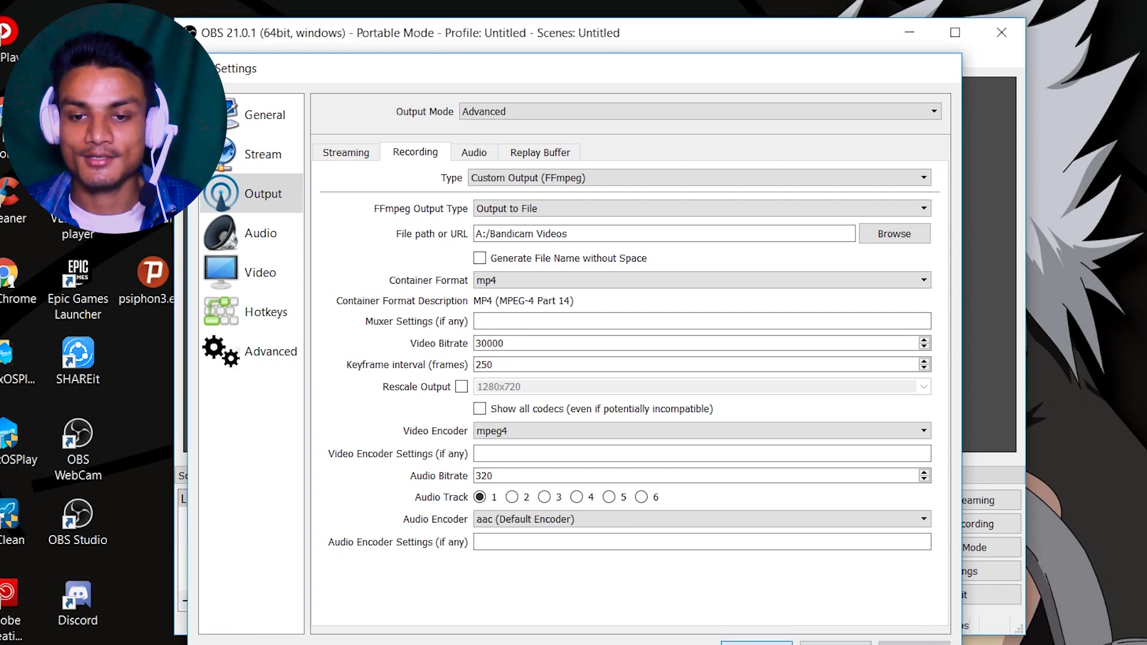
{"action": "left_click", "coordinate": [814, 643]}
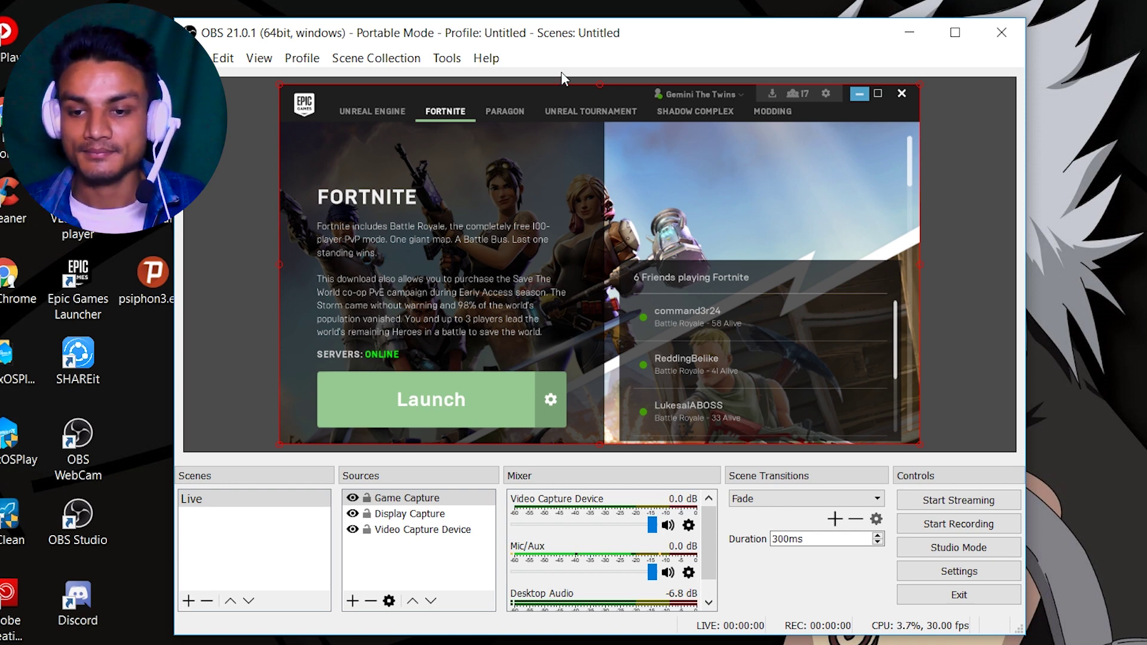
{"action": "key", "text": "alt+Tab"}
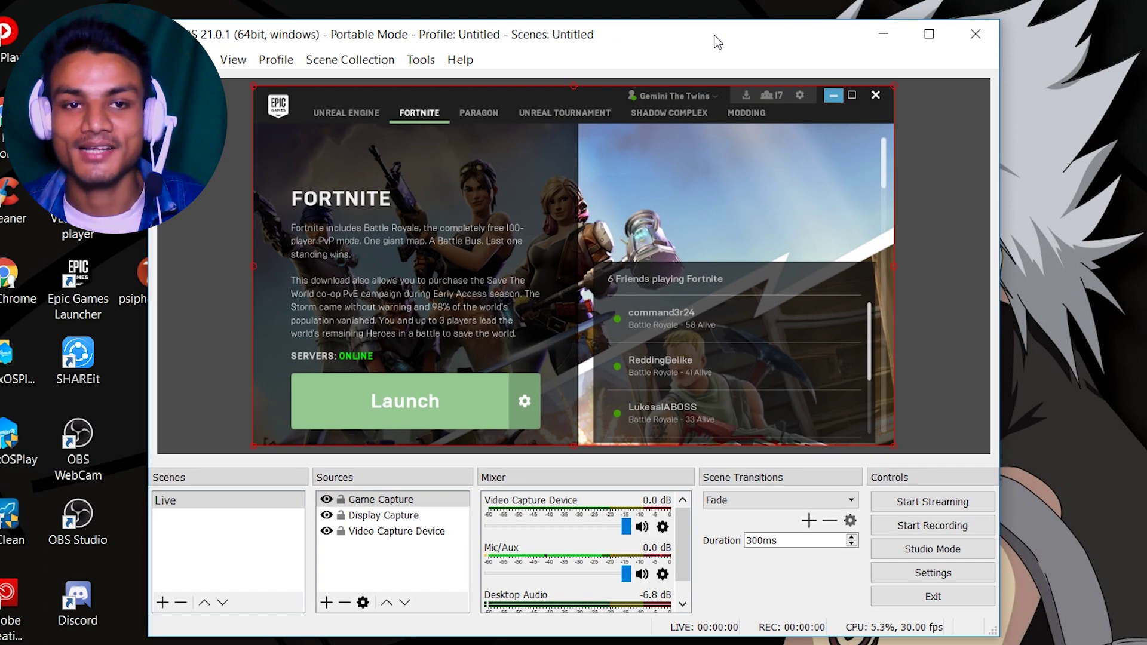
{"action": "mouse_move", "coordinate": [717, 42]}
{"action": "left_mouse_down"}
{"action": "mouse_move", "coordinate": [757, 48]}
{"action": "mouse_move", "coordinate": [670, 34]}
{"action": "mouse_move", "coordinate": [721, 47]}
{"action": "left_mouse_up"}
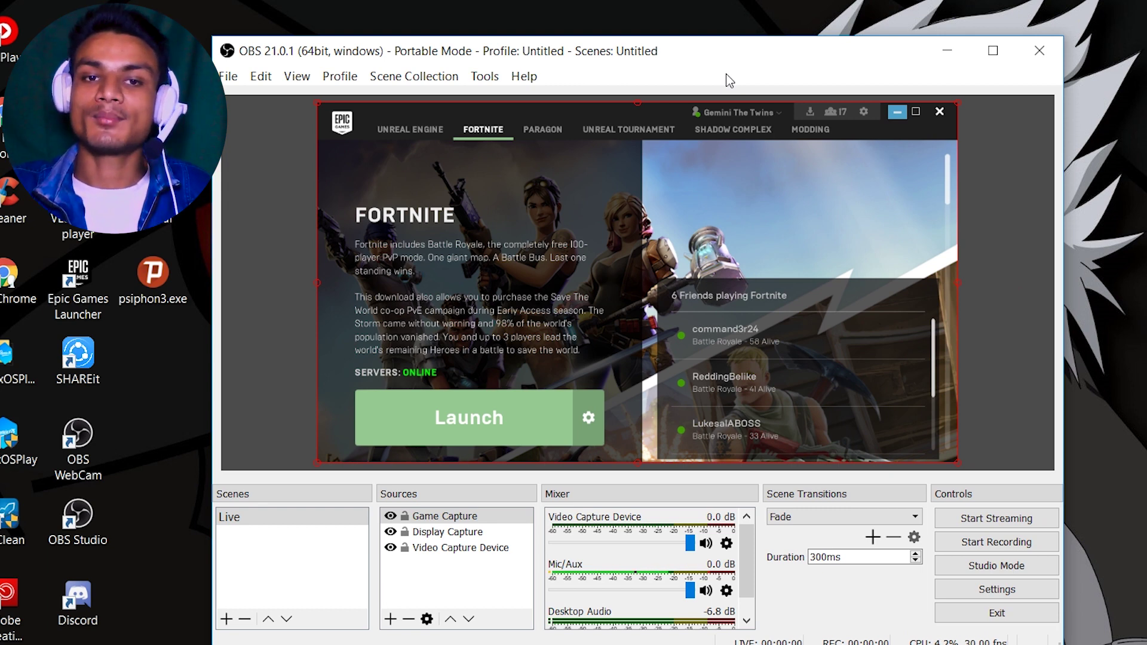
{"action": "left_click_drag", "start_coordinate": [635, 59], "coordinate": [759, 58]}
{"action": "left_click", "coordinate": [81, 439]}
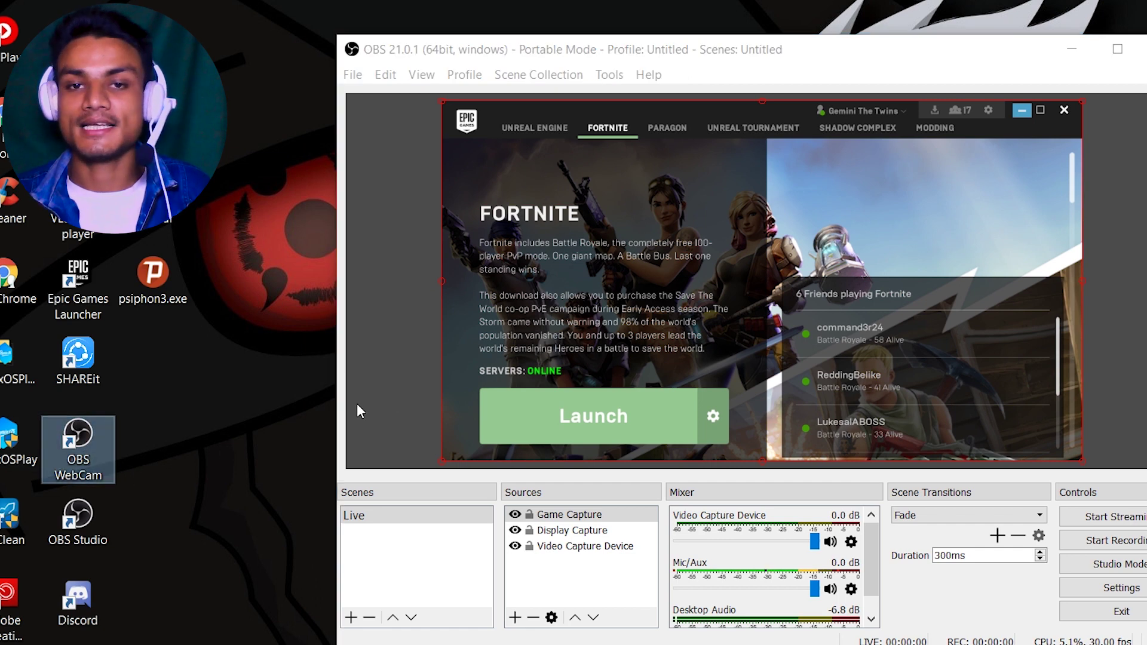
{"action": "left_click", "coordinate": [85, 517]}
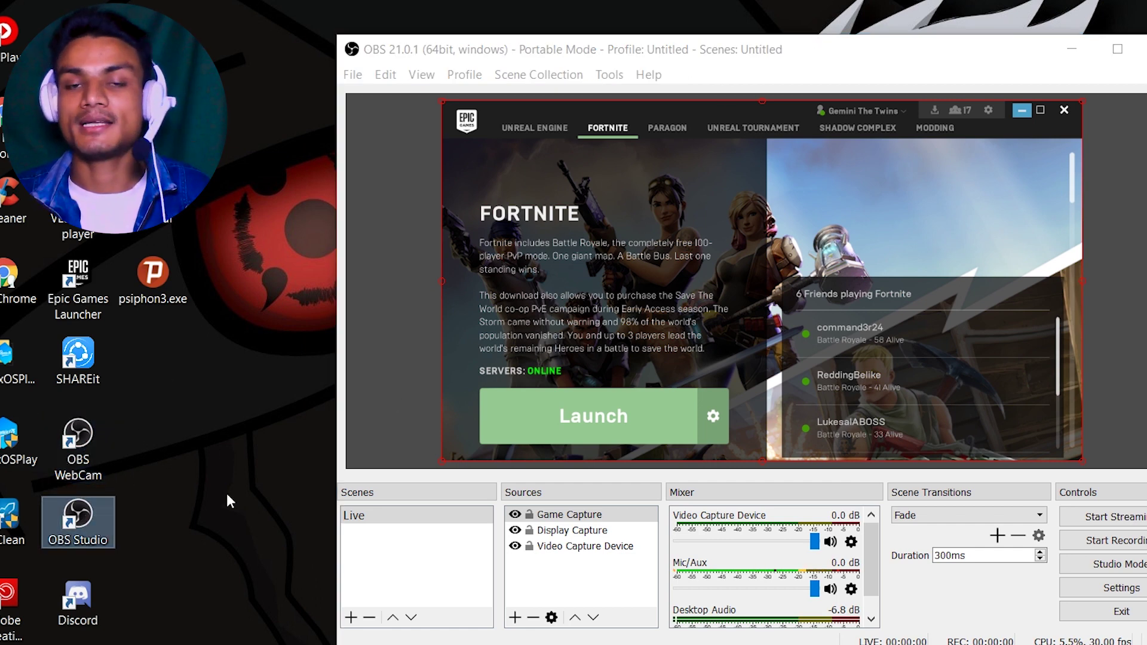
{"action": "left_click_drag", "start_coordinate": [893, 57], "coordinate": [770, 63]}
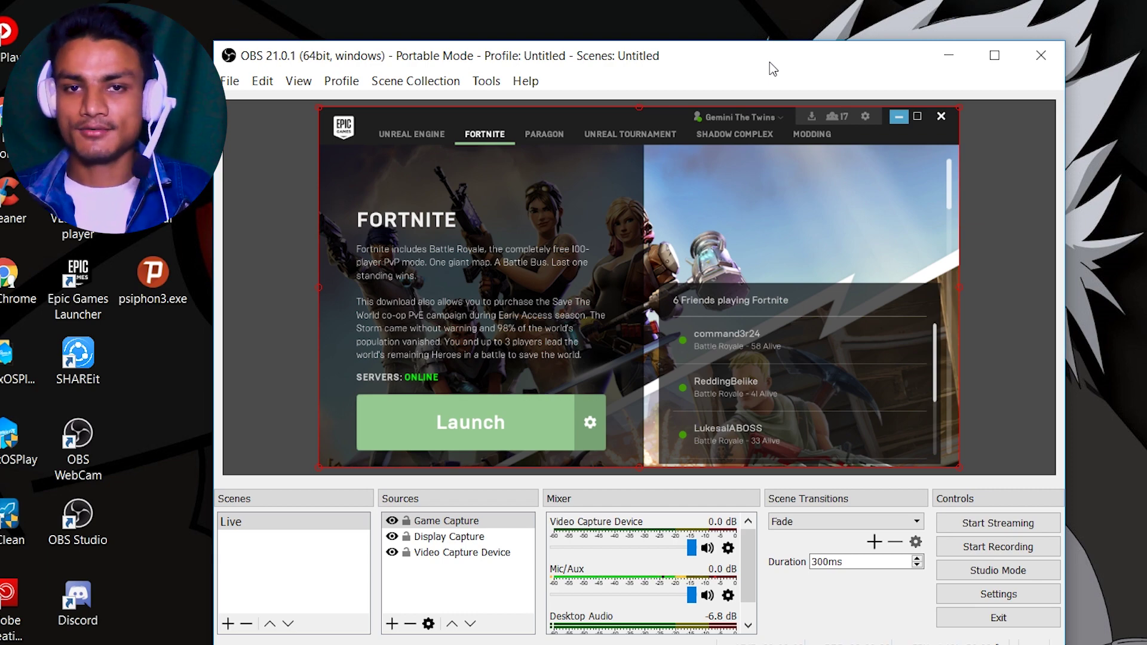
{"action": "left_click_drag", "start_coordinate": [779, 69], "coordinate": [722, 52]}
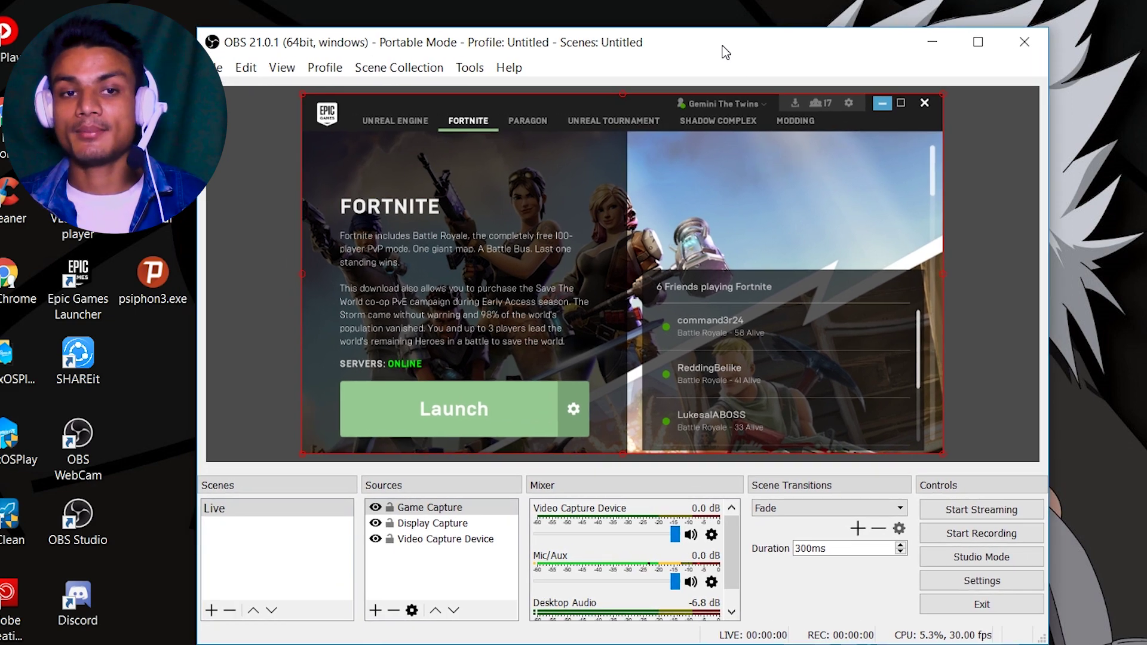